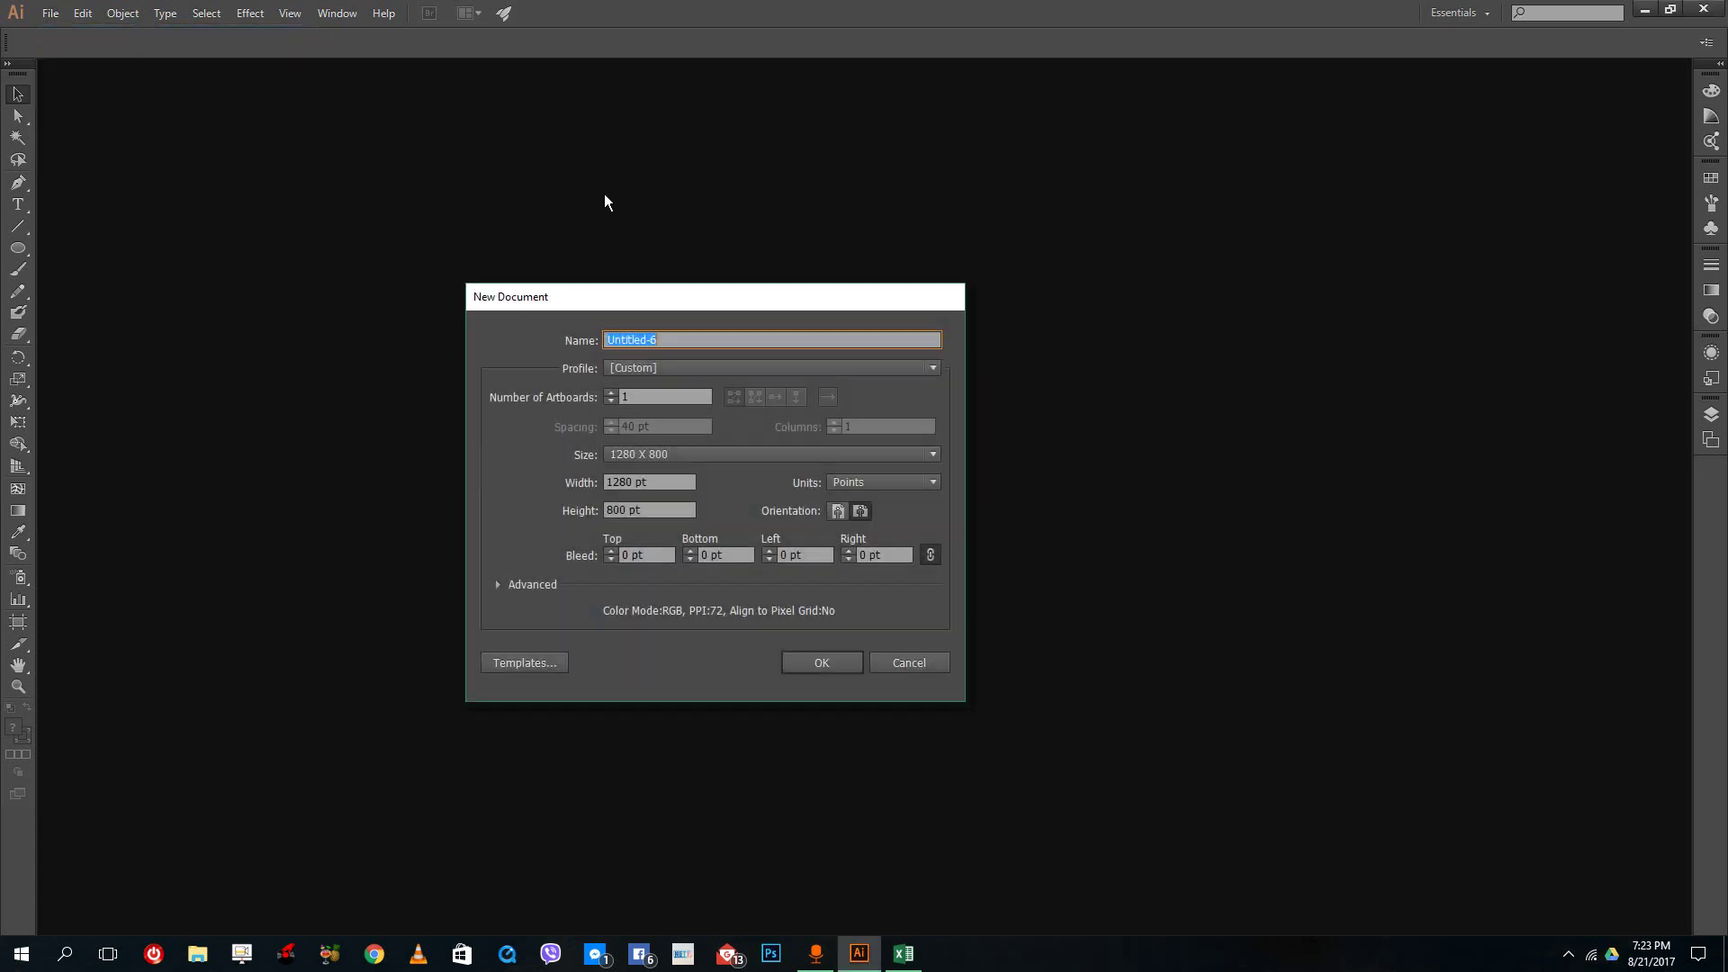
Step: Accept the New Document settings of 1280 × 800 pt with one artboard
{"action": "left_click", "coordinate": [822, 663]}
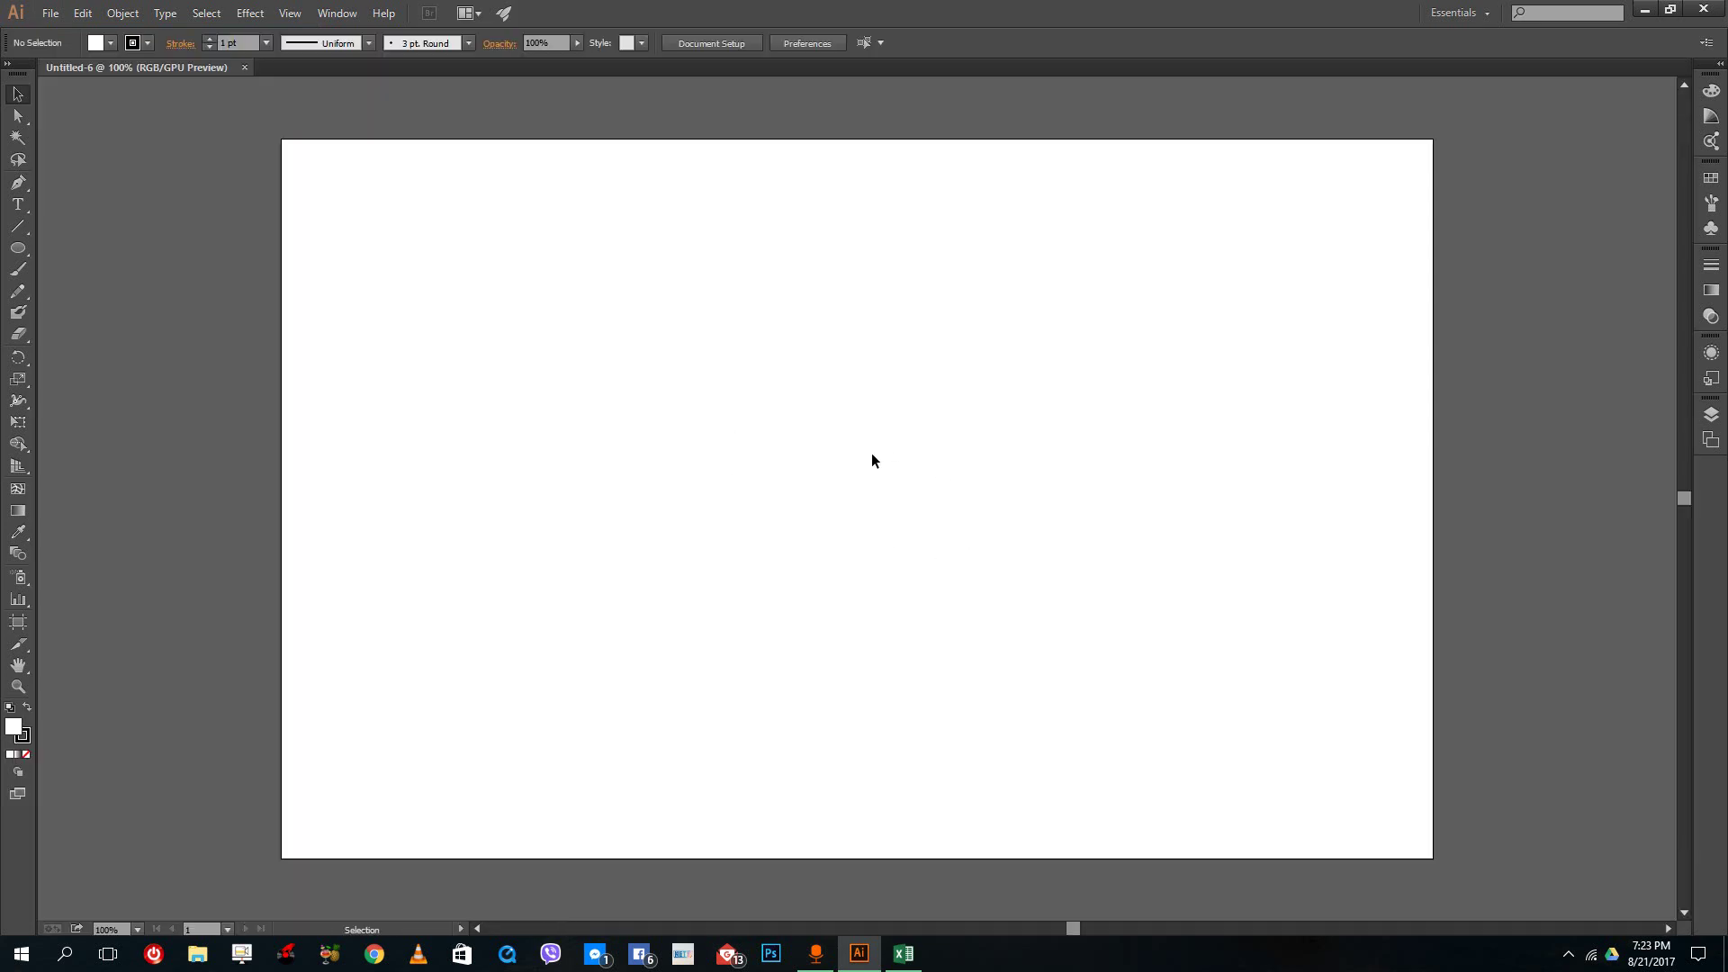
Step: Show the shape tools flyout and try tearing it off into a floating panel
{"action": "left_click", "coordinate": [20, 252]}
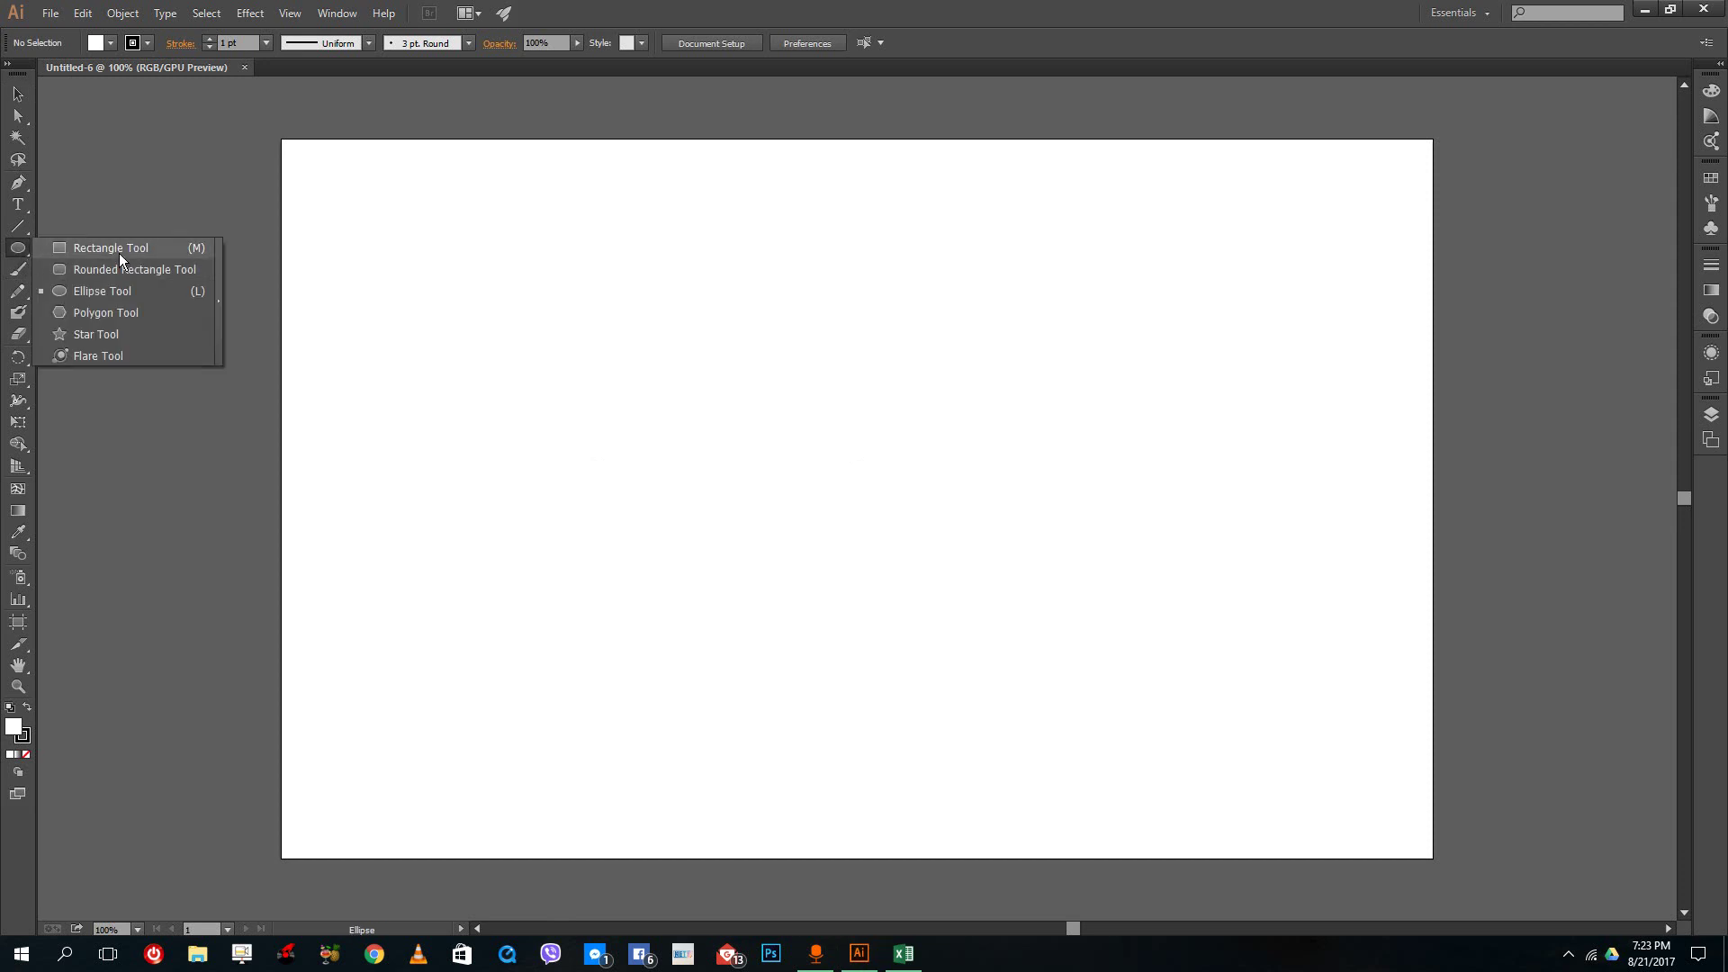
{"action": "left_click", "coordinate": [9, 251]}
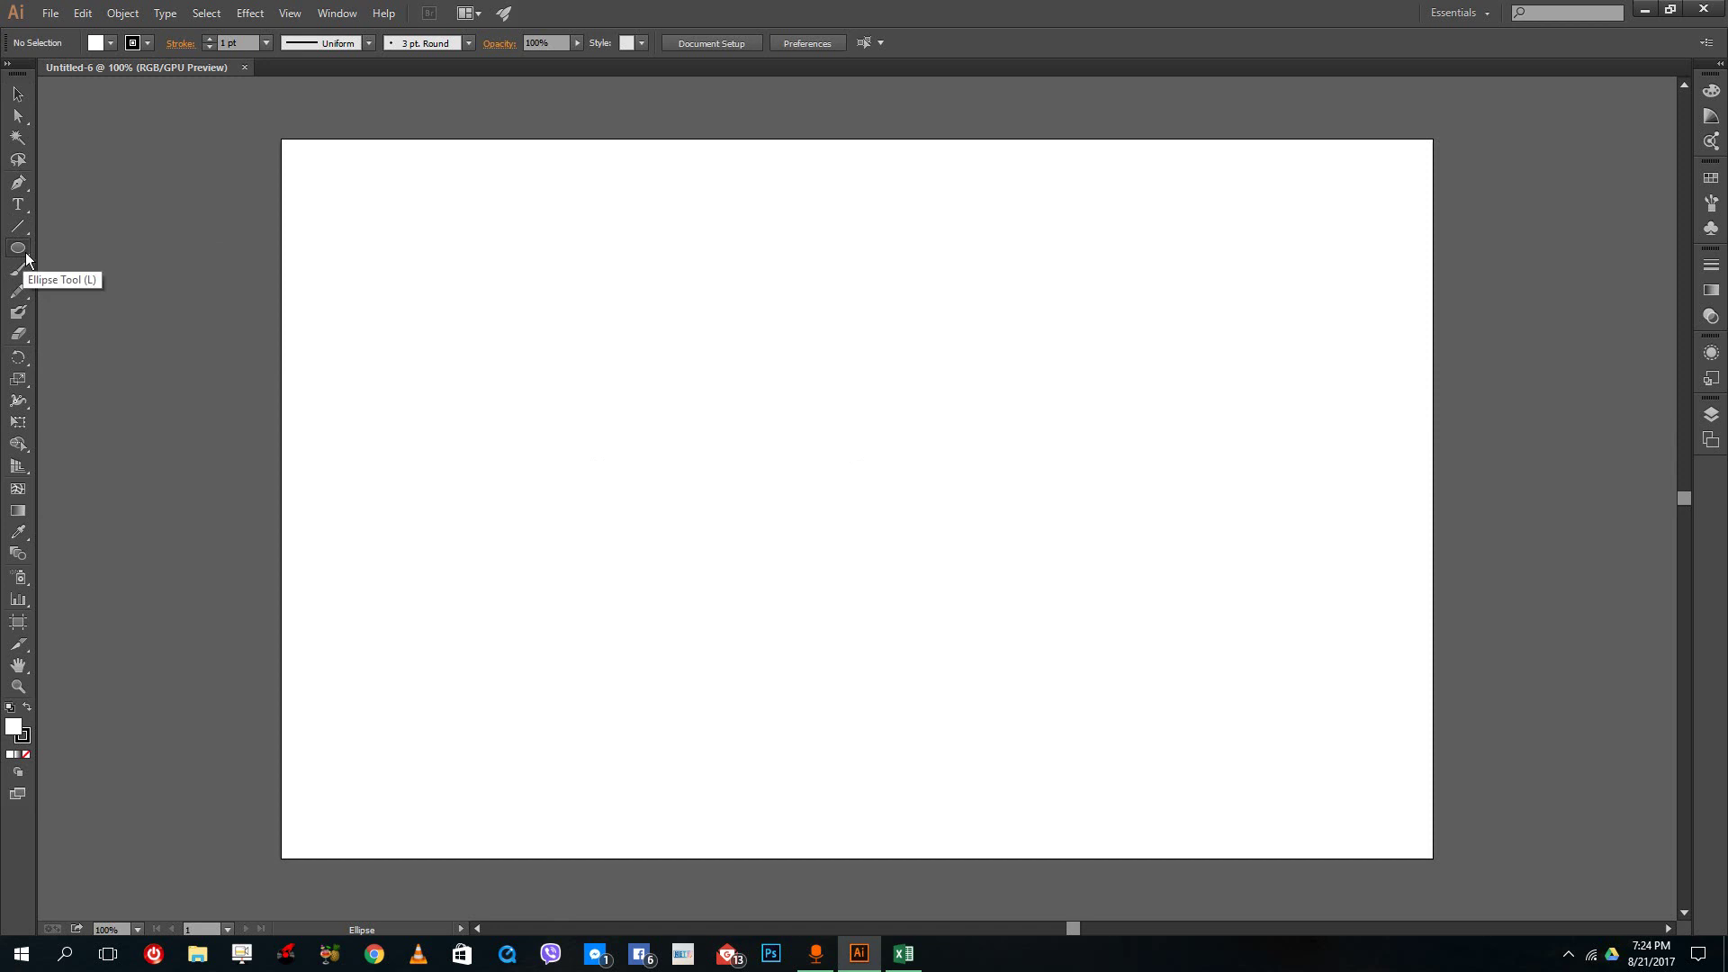
{"action": "left_click", "coordinate": [18, 251]}
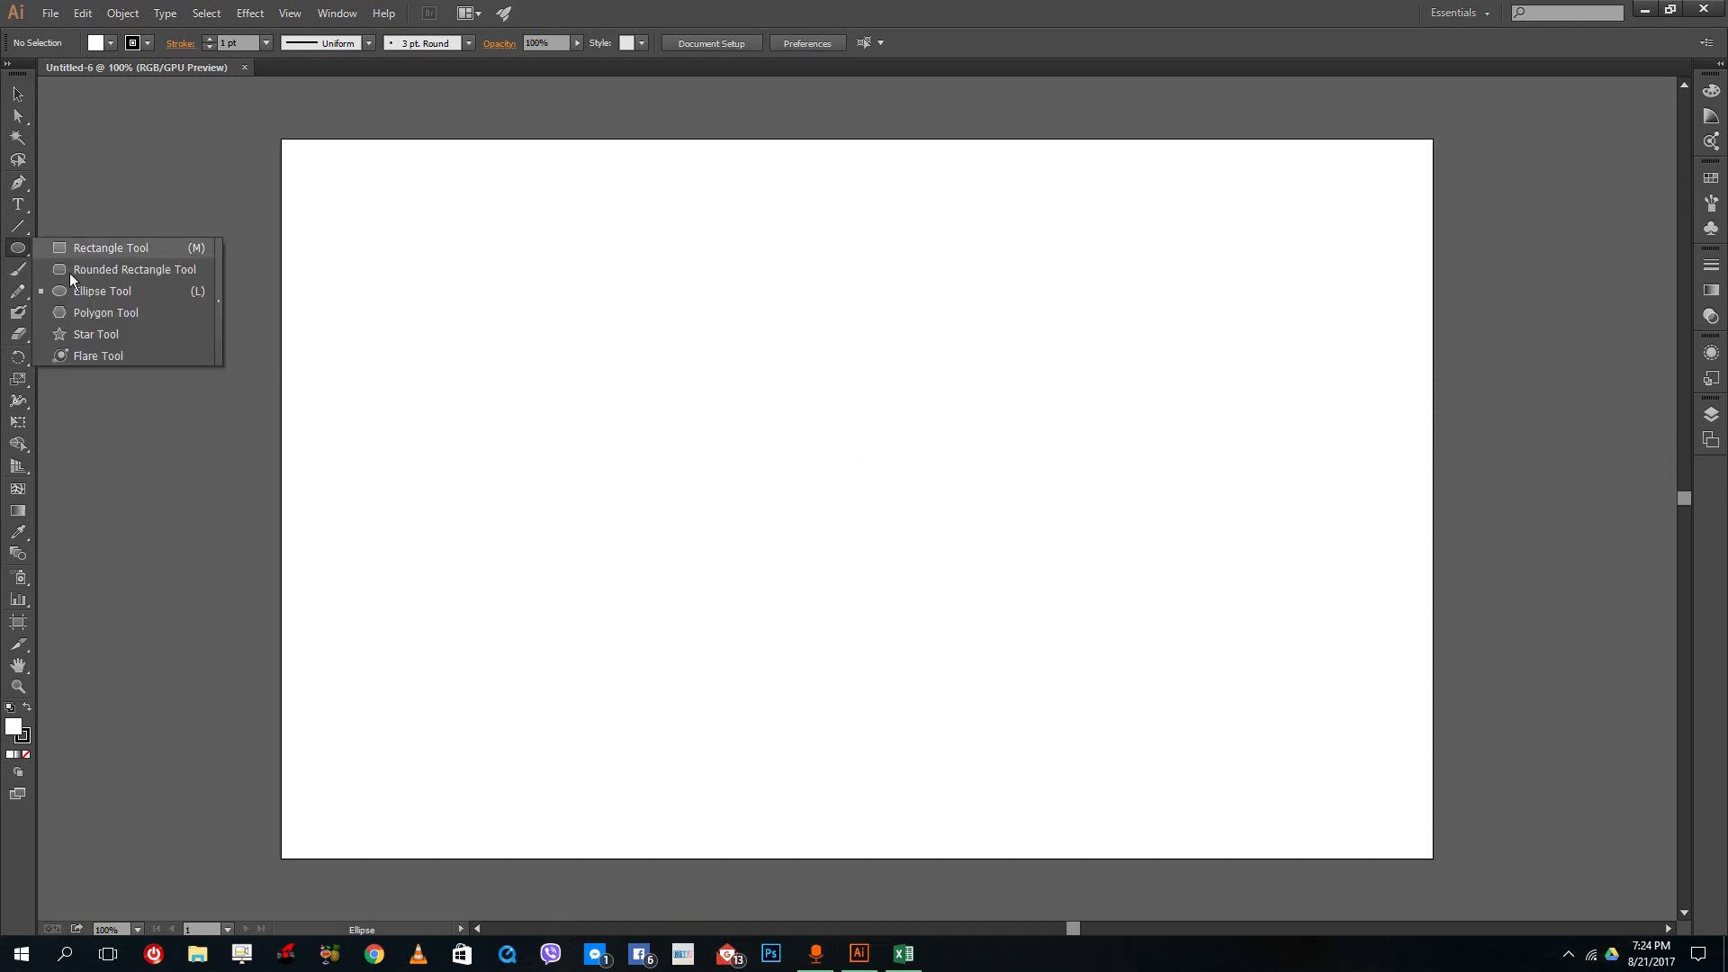
{"action": "left_click", "coordinate": [219, 300]}
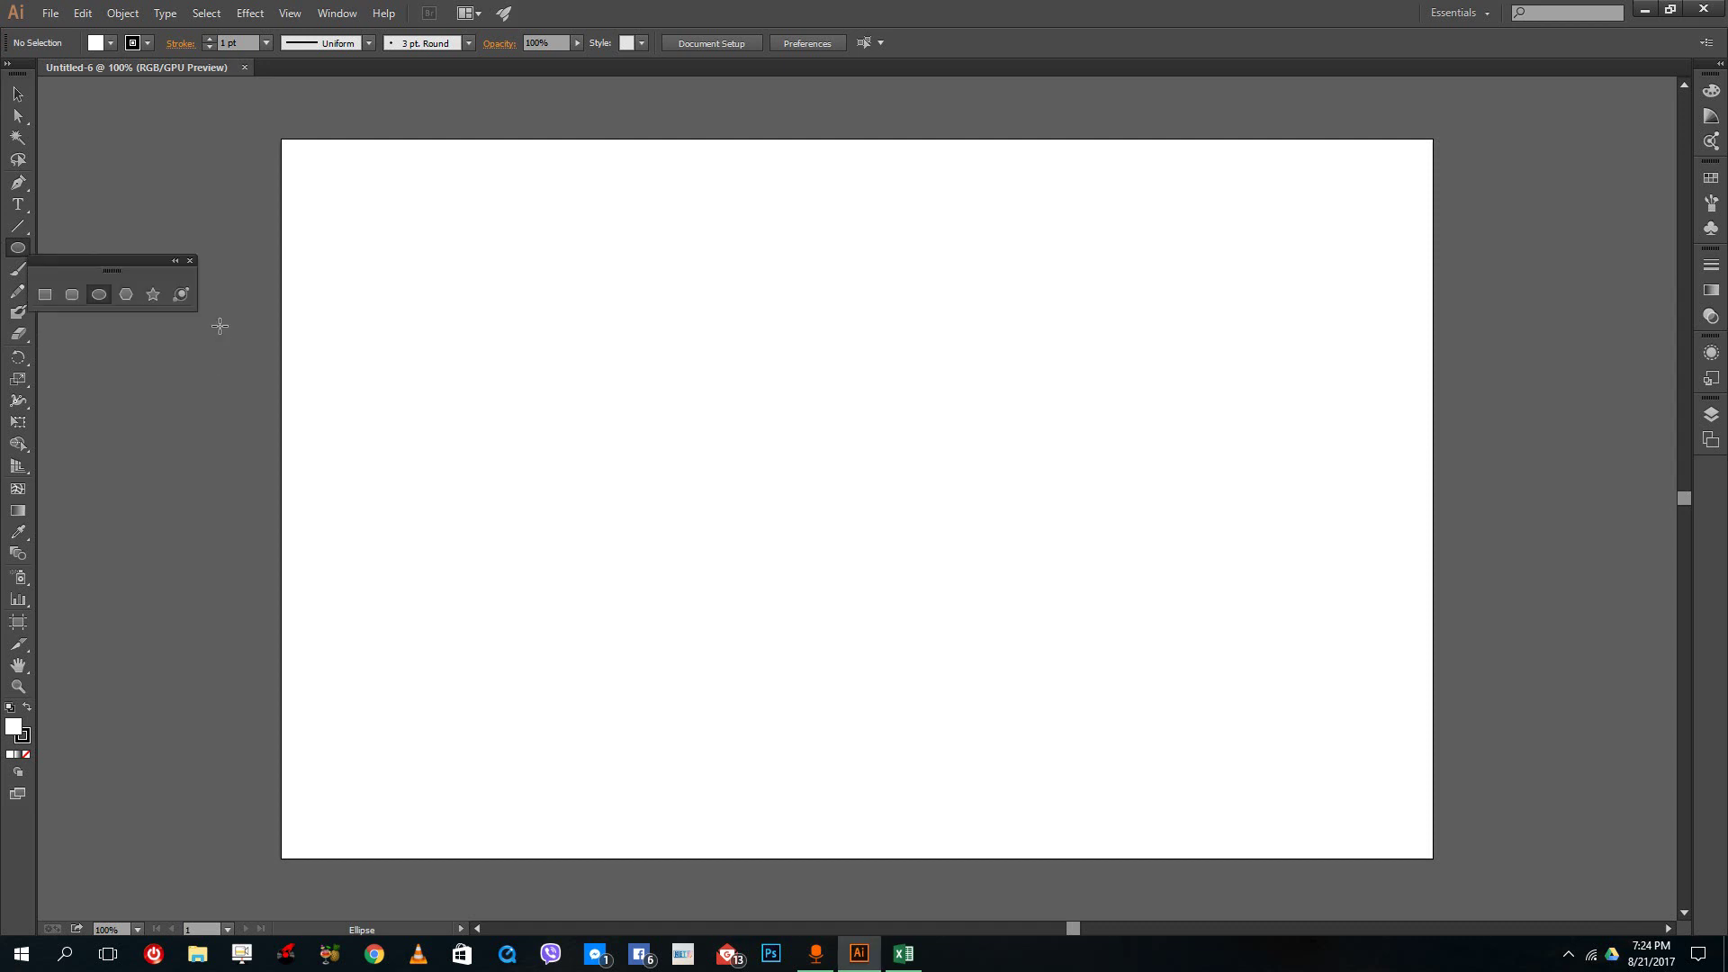
{"action": "left_click", "coordinate": [189, 260]}
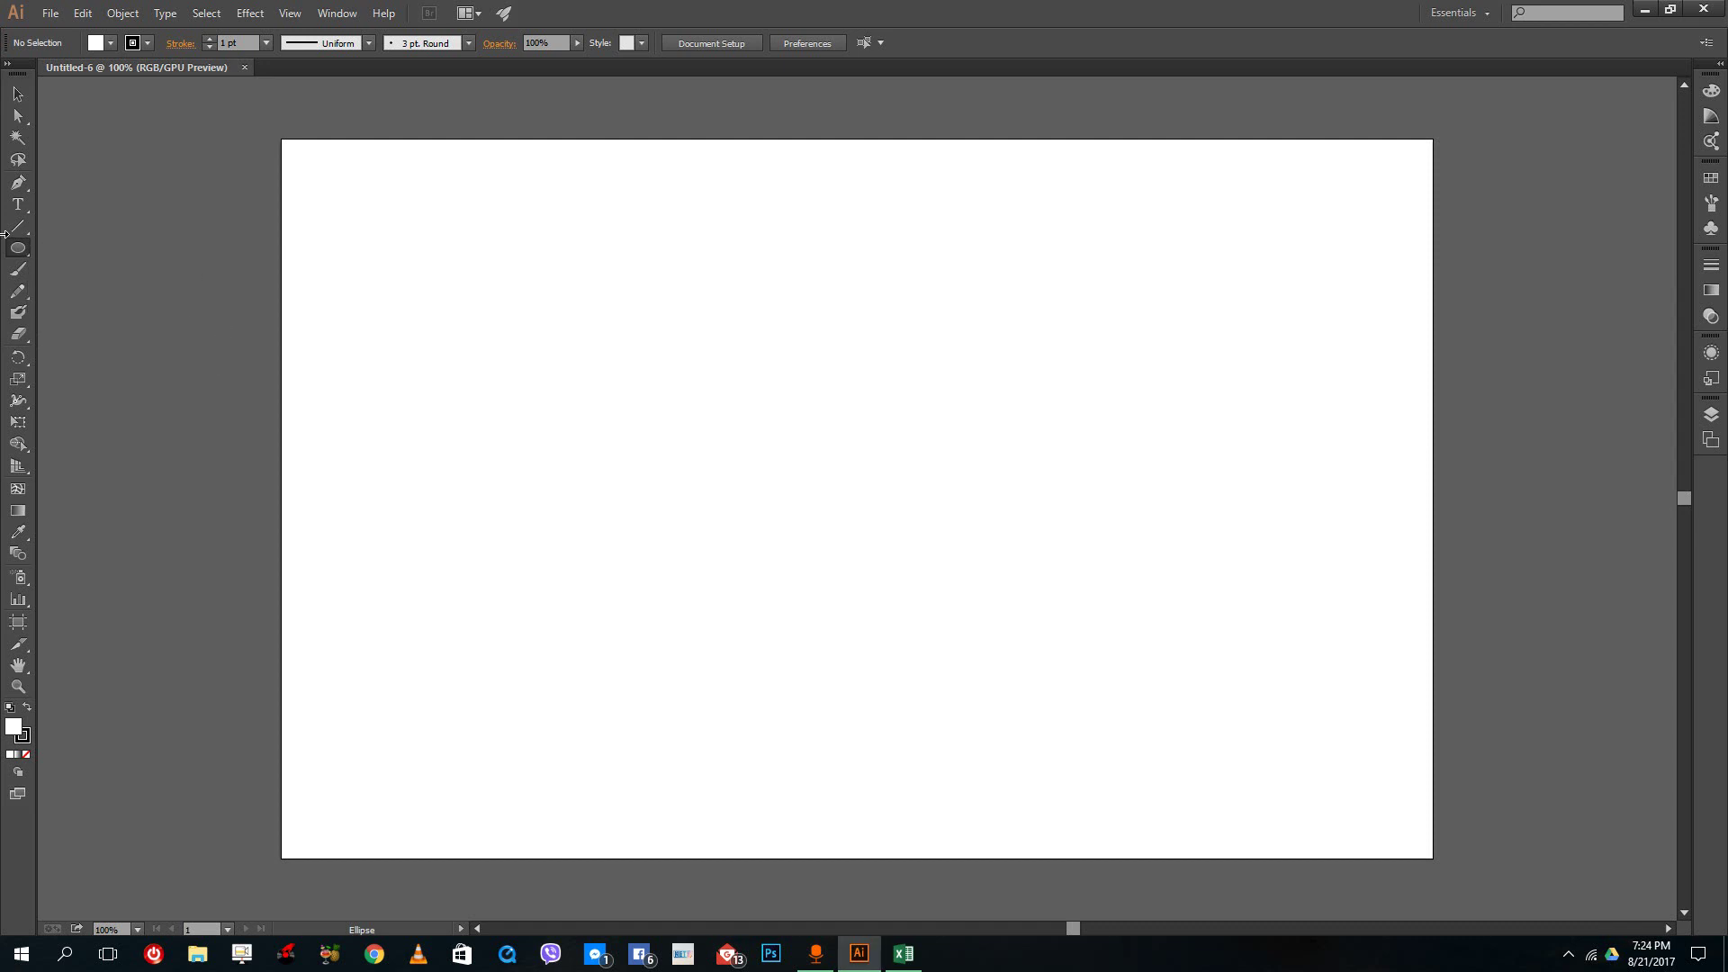
Step: Tear off the shape tools as a floating panel, move it over the artboard, then close it
{"action": "left_click", "coordinate": [20, 255]}
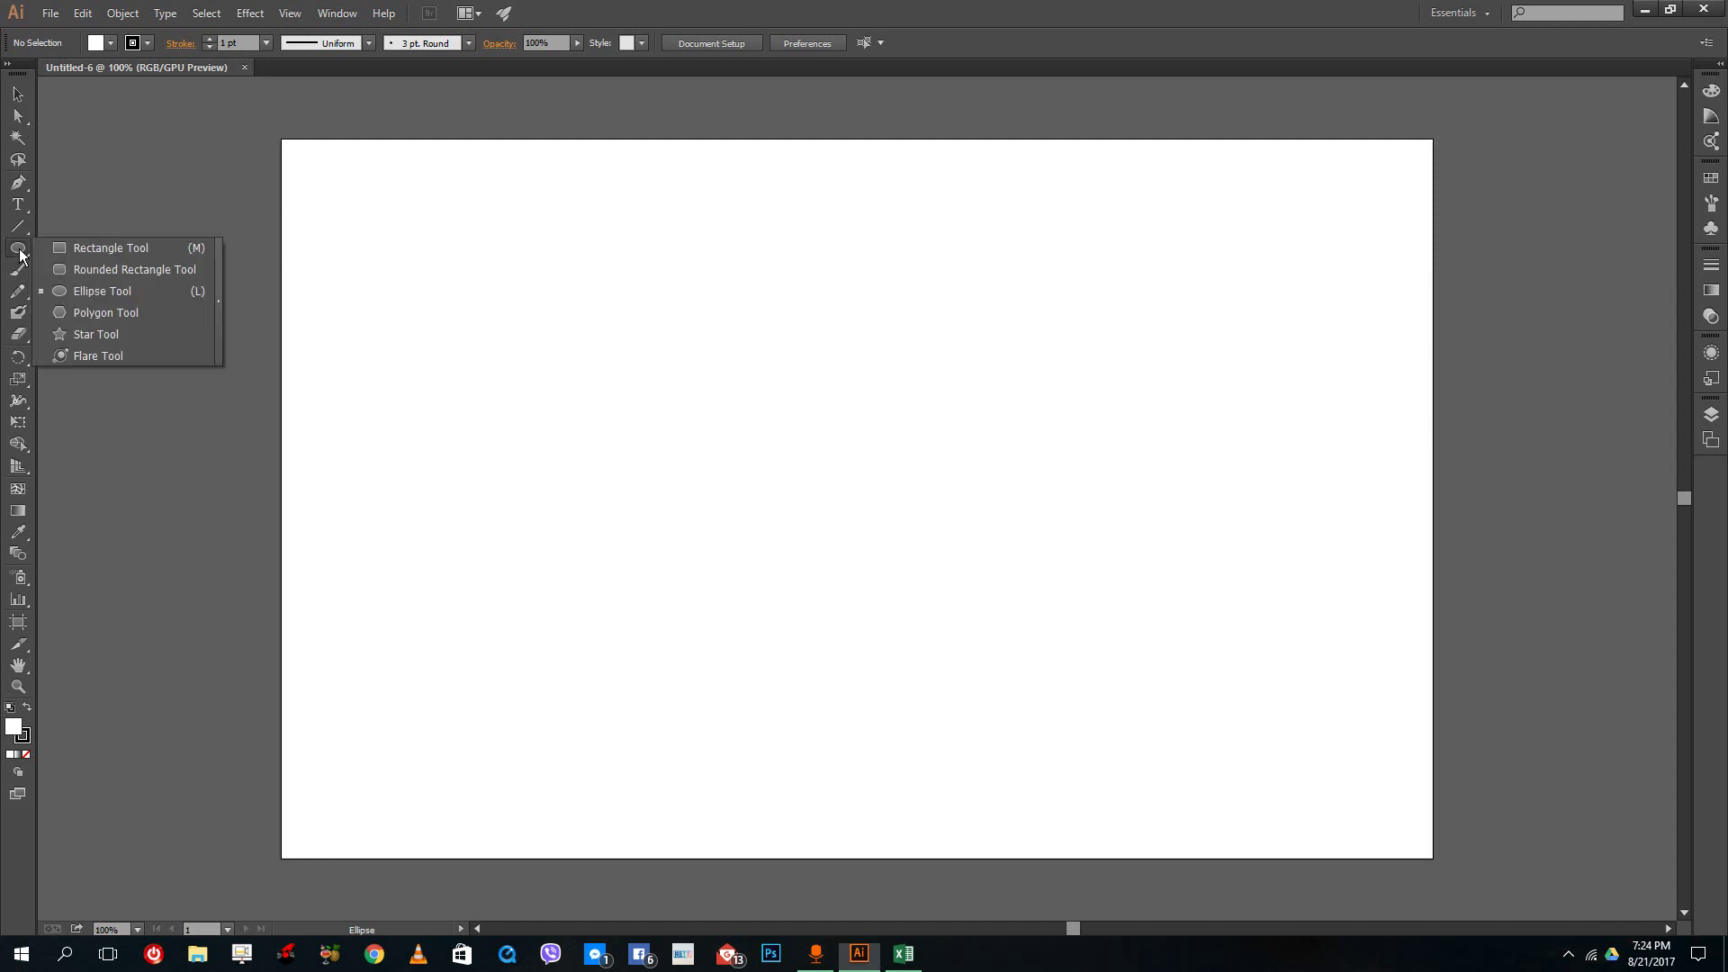
{"action": "left_click", "coordinate": [218, 315]}
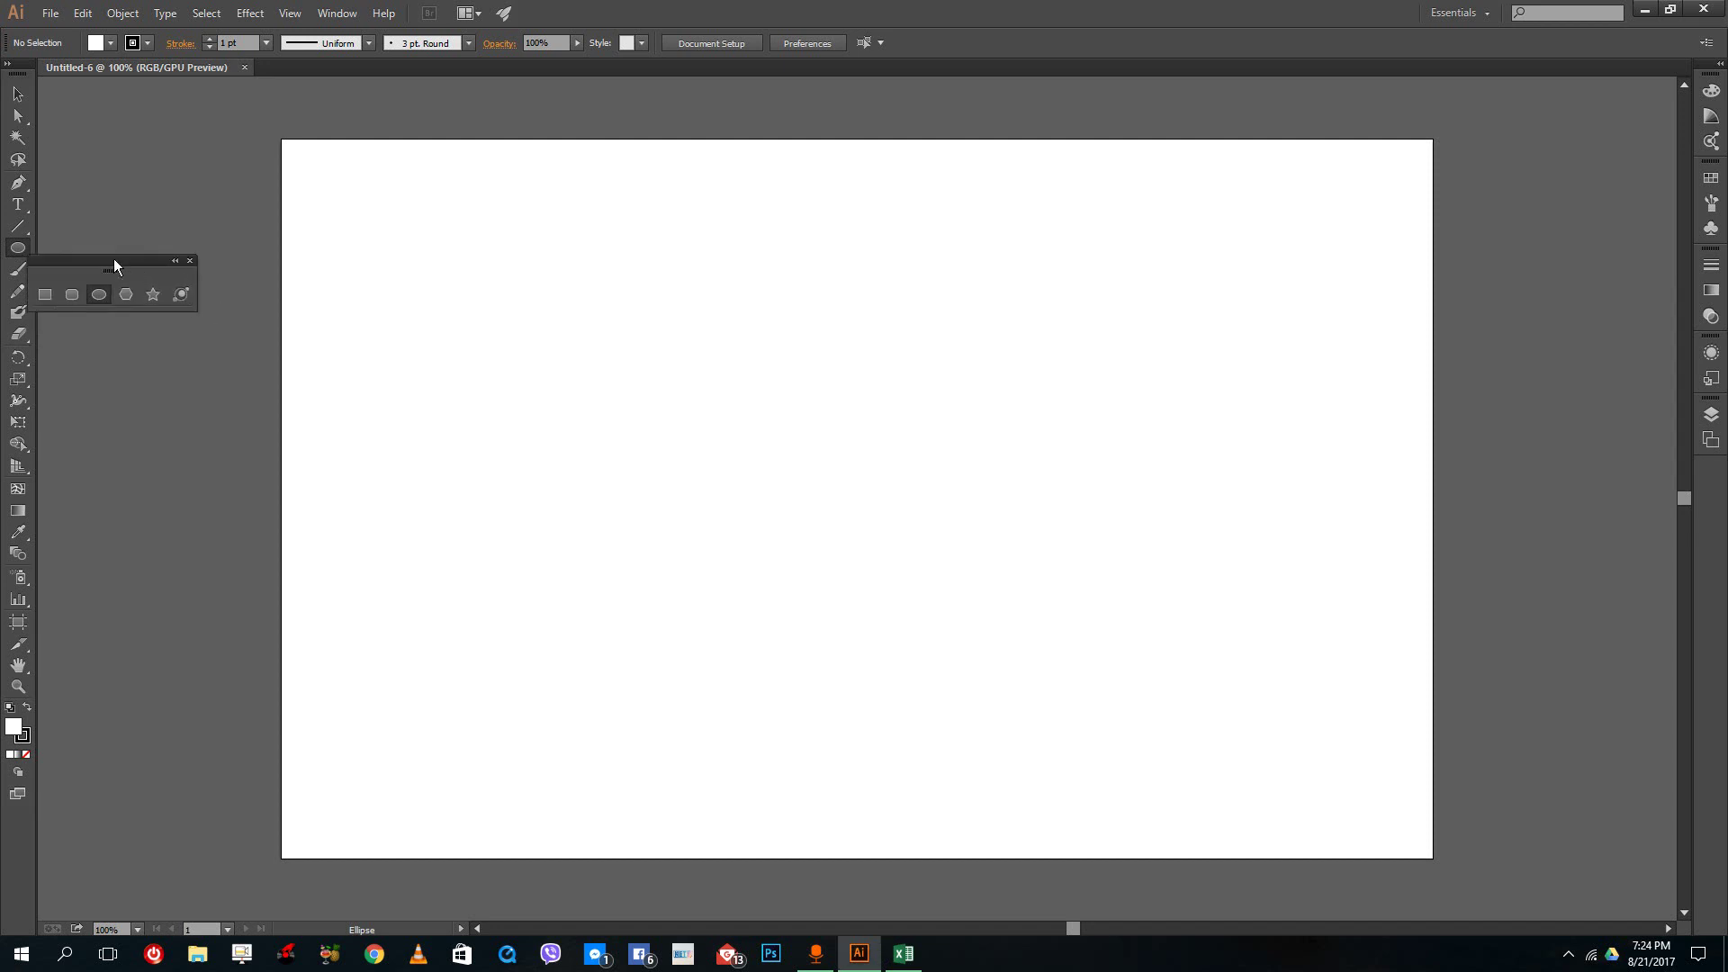
{"action": "mouse_move", "coordinate": [114, 260]}
{"action": "left_mouse_down"}
{"action": "mouse_move", "coordinate": [220, 301]}
{"action": "mouse_move", "coordinate": [189, 262]}
{"action": "mouse_move", "coordinate": [558, 234]}
{"action": "left_mouse_up"}
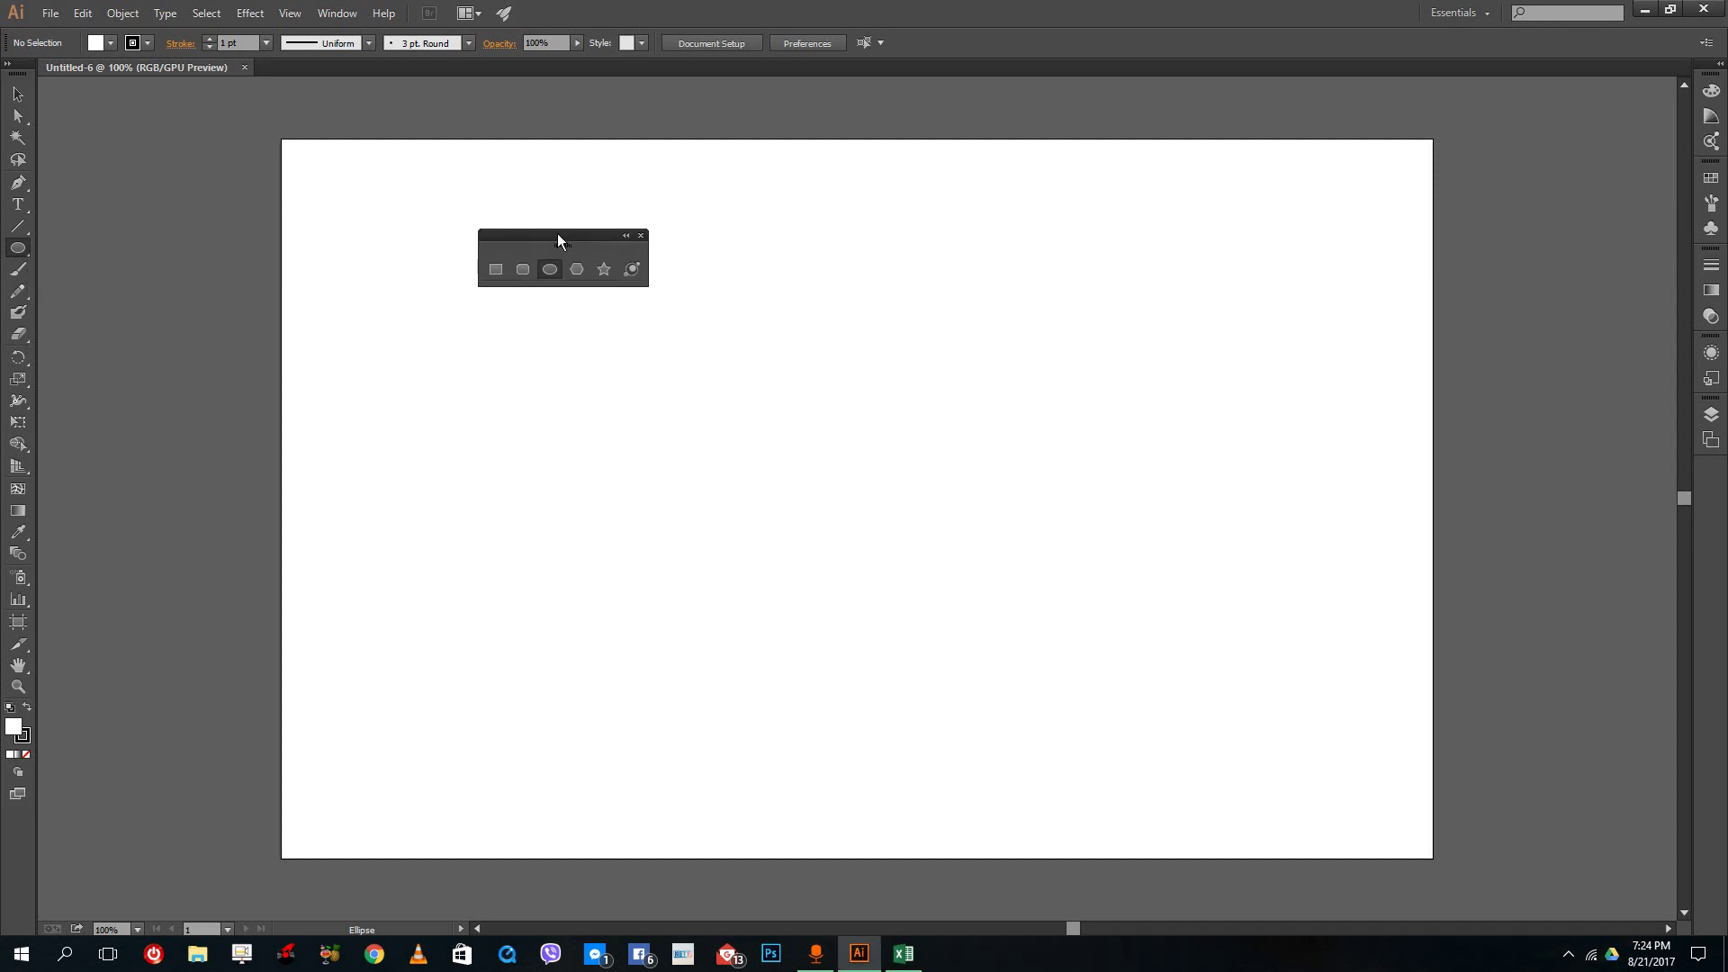
{"action": "left_click", "coordinate": [640, 235]}
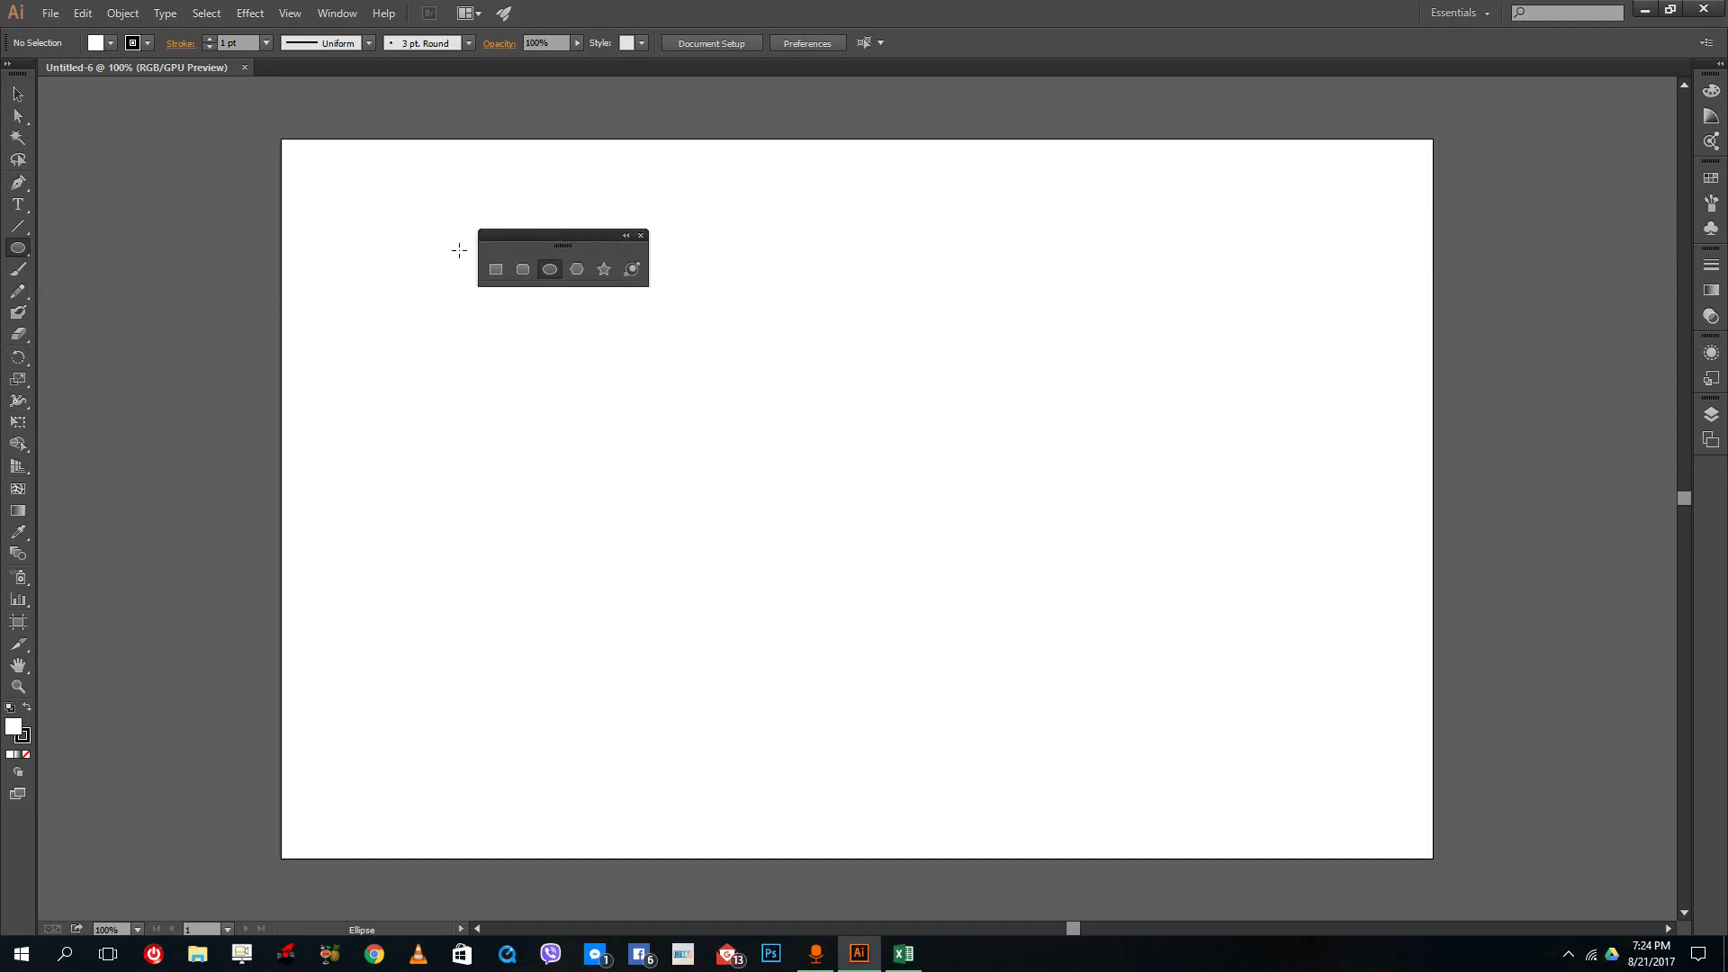
{"action": "left_click", "coordinate": [21, 252]}
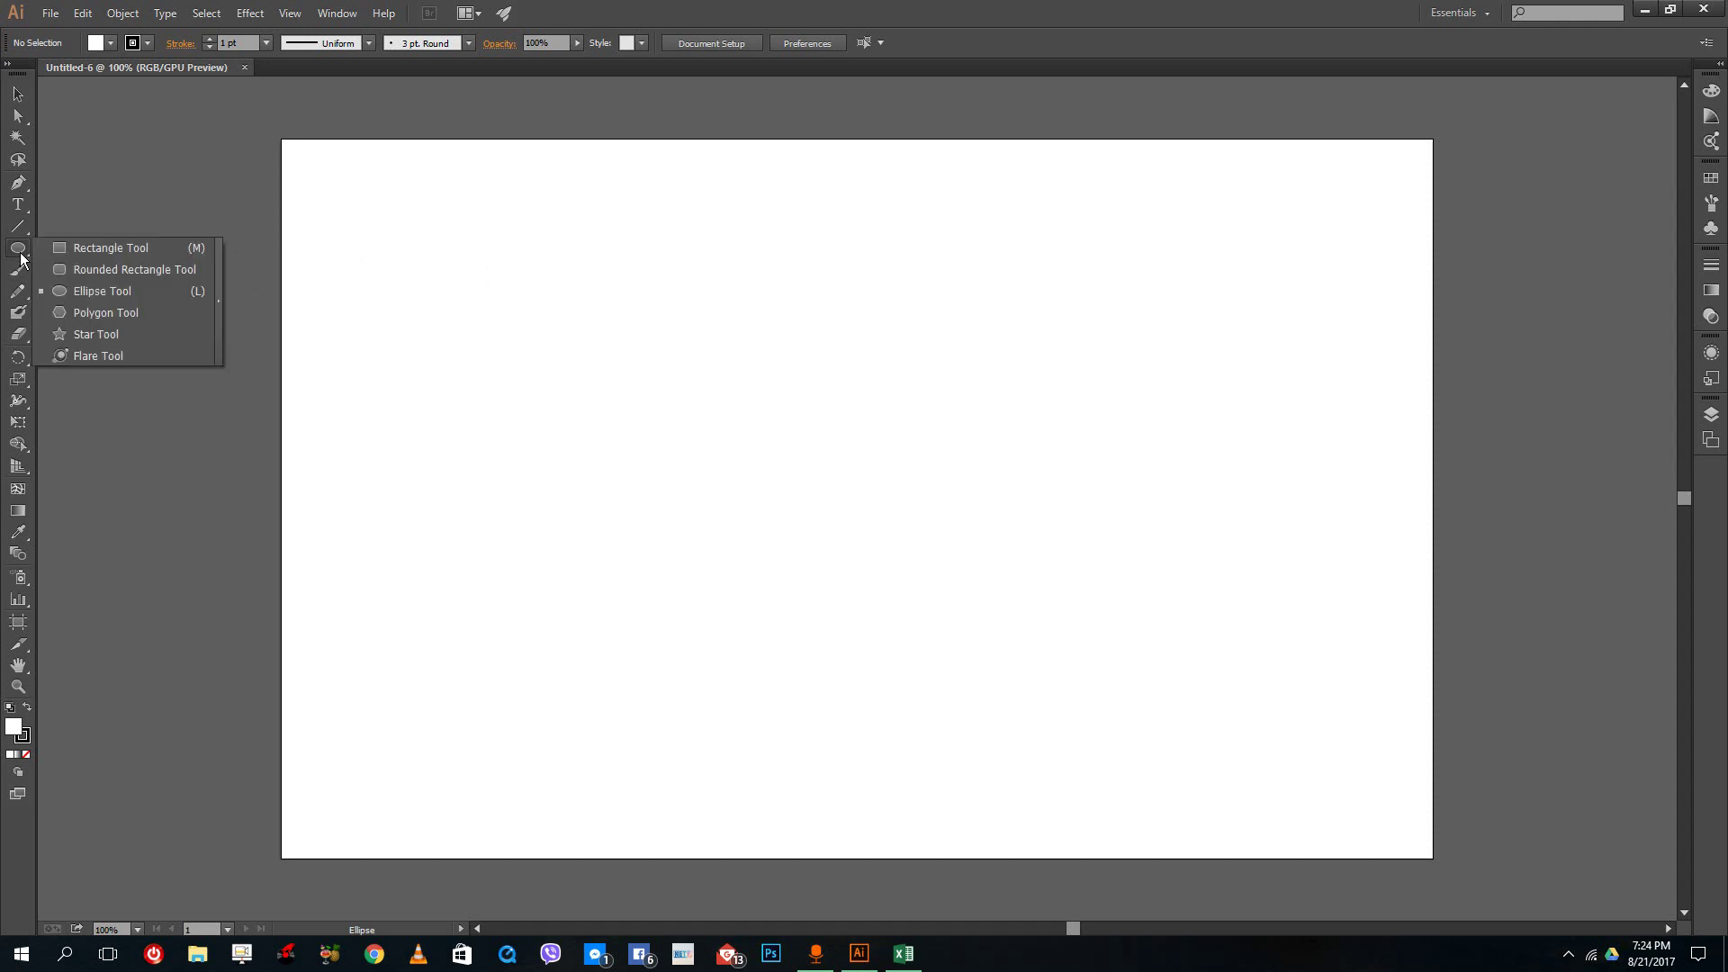
Step: Draw a large rounded rectangle upper left and a smaller overlapping one to its right
{"action": "left_click", "coordinate": [108, 269]}
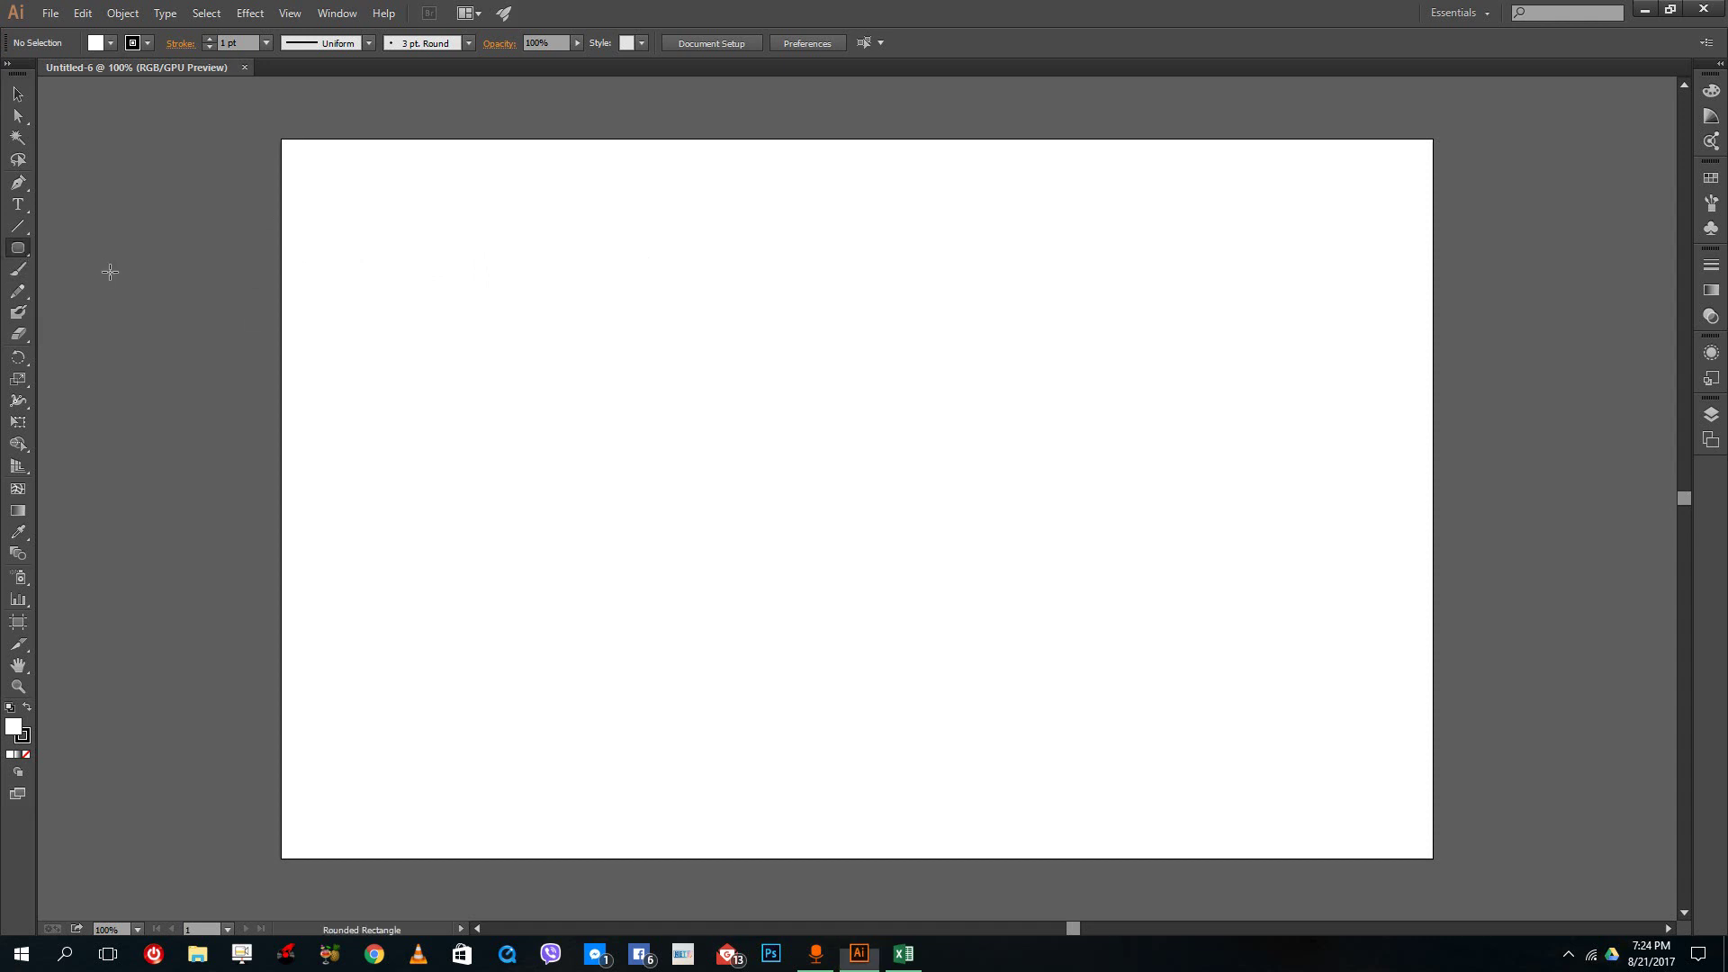
{"action": "left_click_drag", "start_coordinate": [399, 221], "coordinate": [817, 538]}
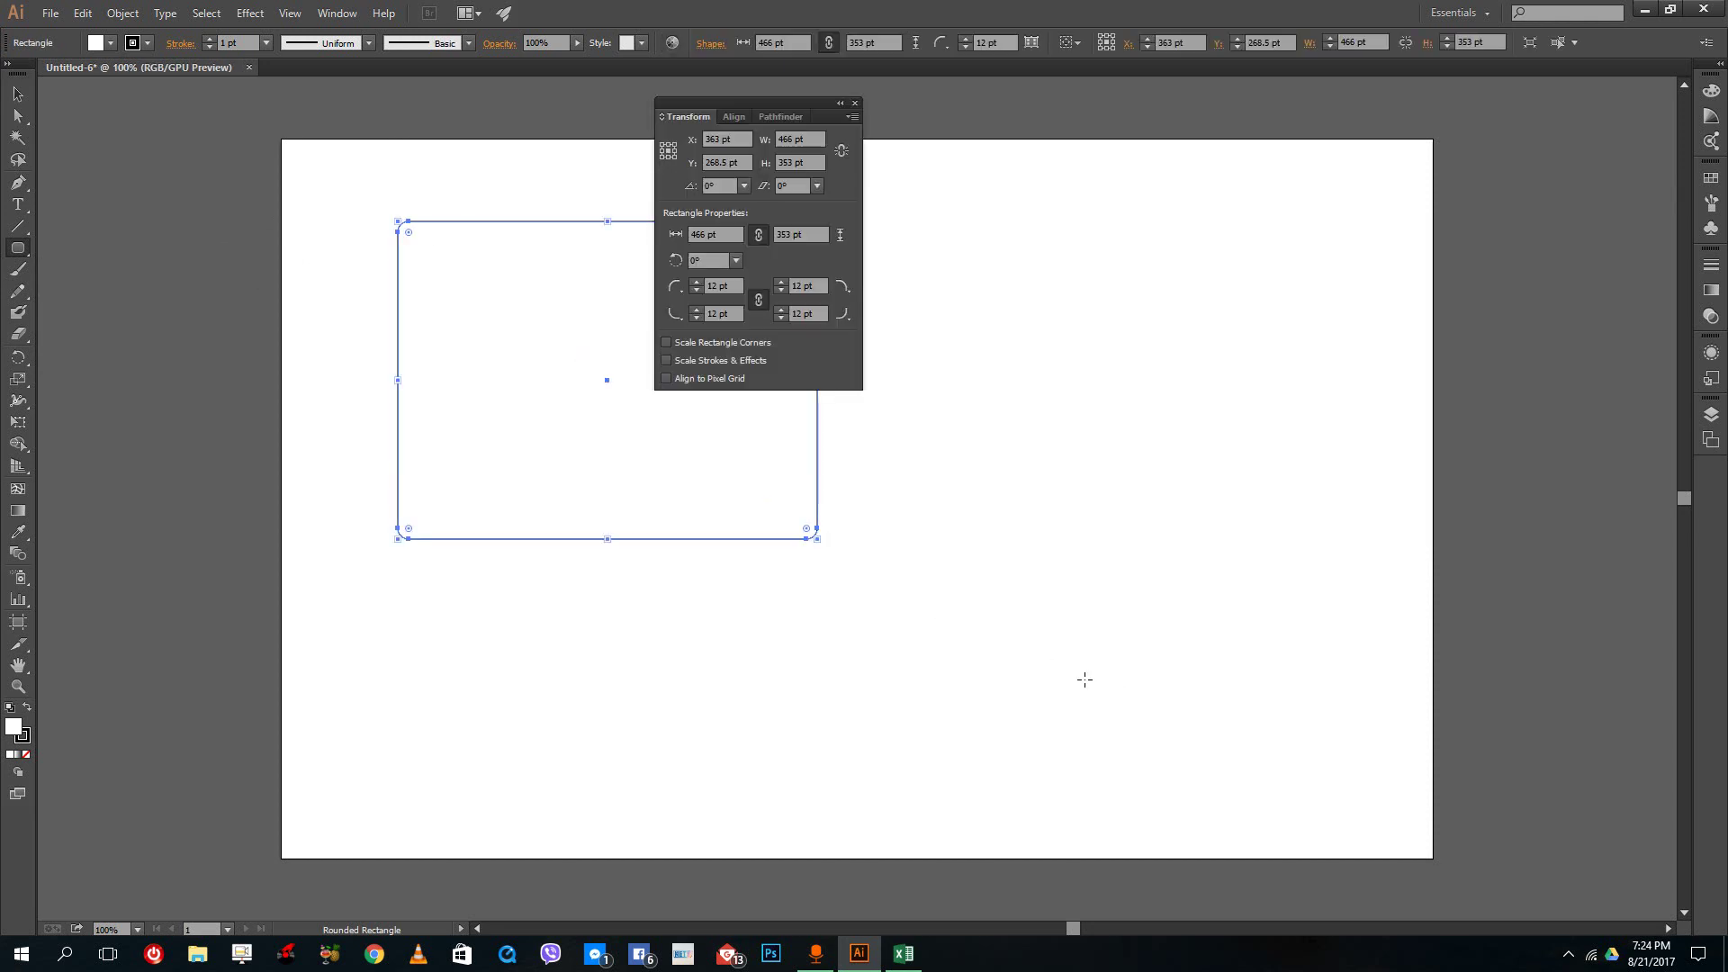
{"action": "left_click", "coordinate": [854, 105]}
{"action": "left_click_drag", "start_coordinate": [1107, 666], "coordinate": [720, 489]}
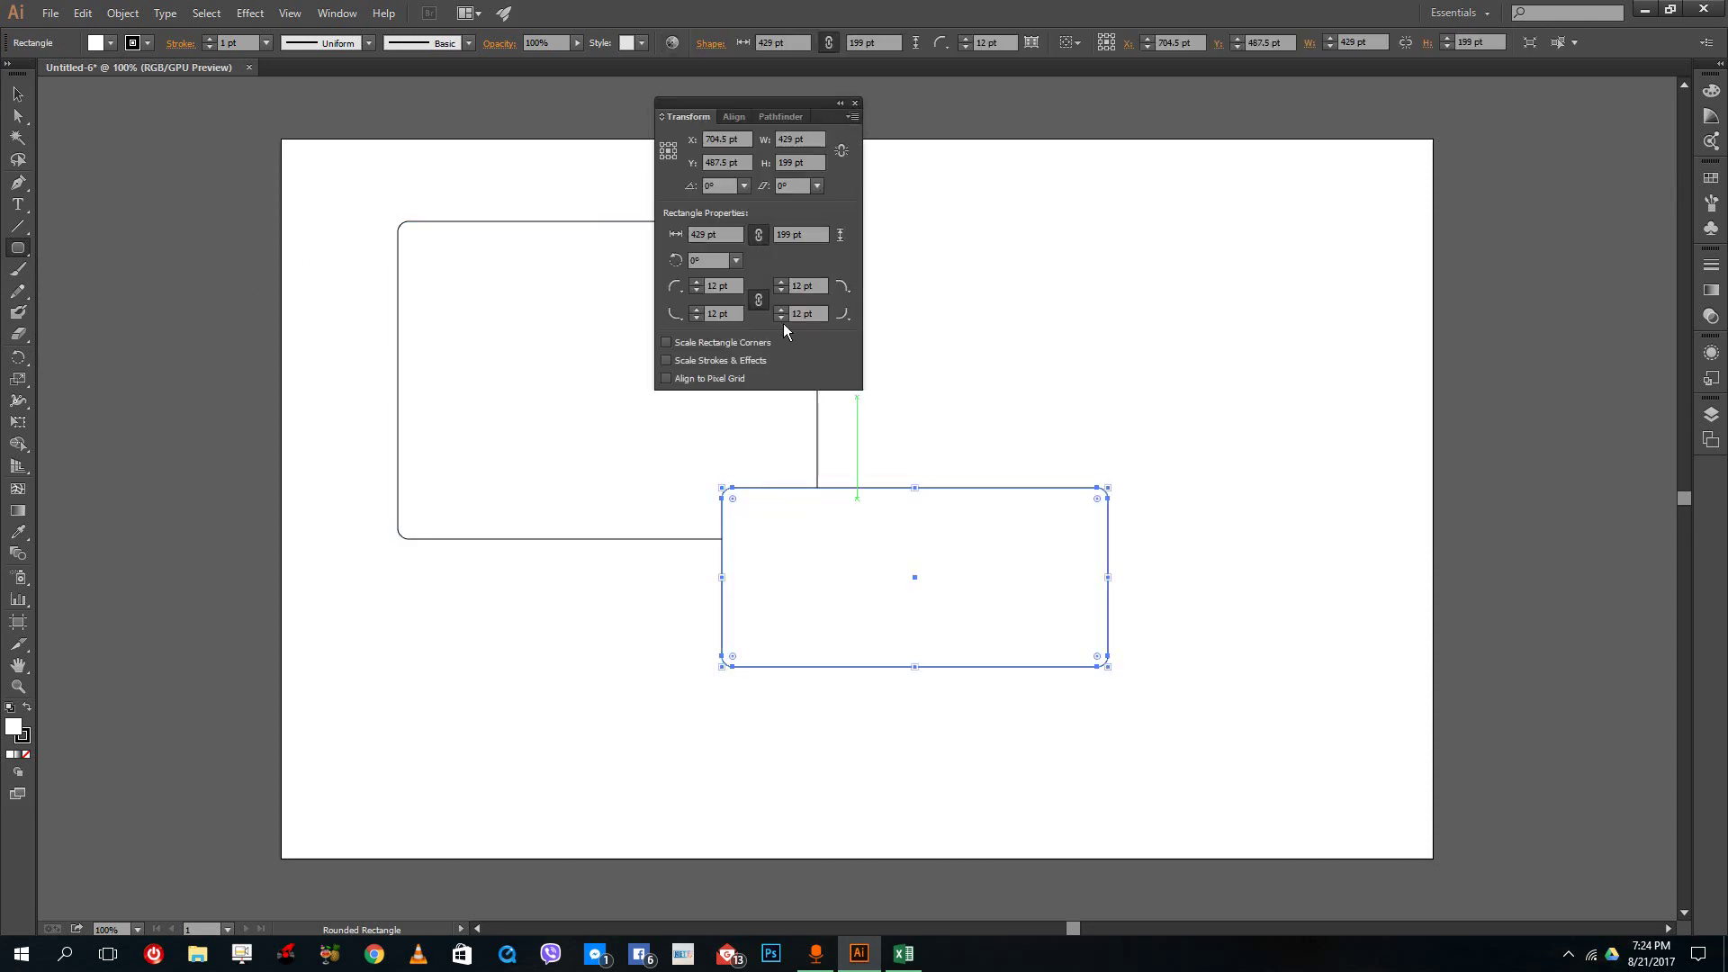
{"action": "left_click", "coordinate": [855, 104]}
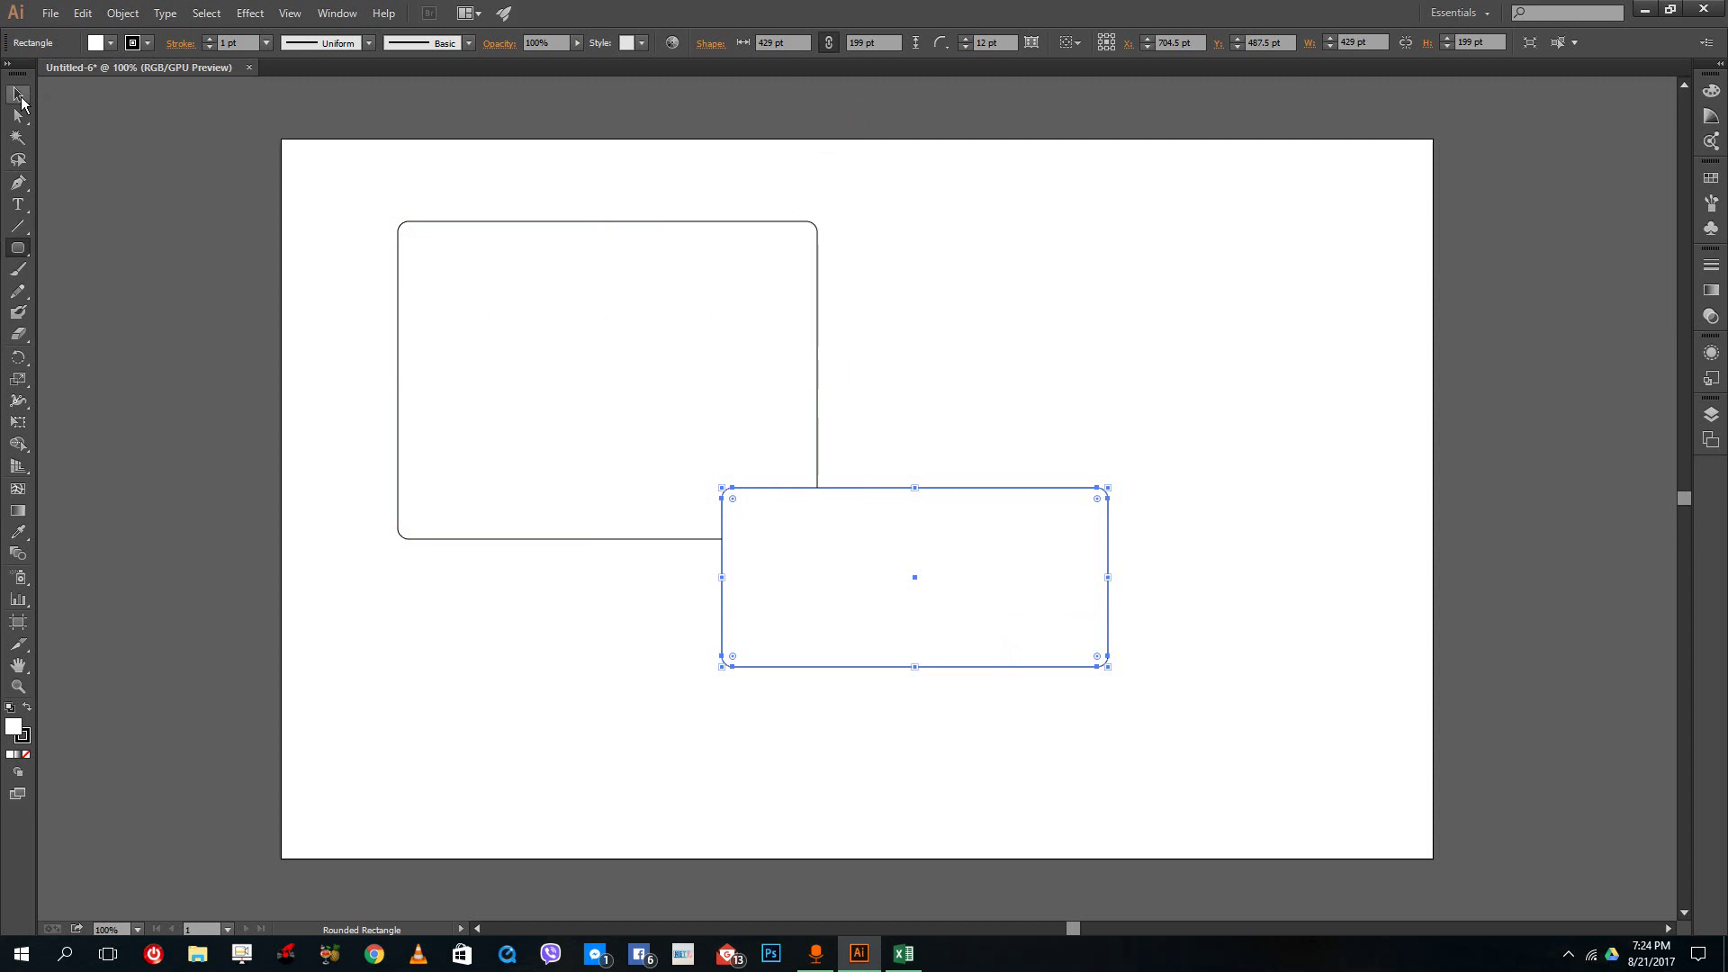
{"action": "left_click", "coordinate": [19, 93]}
Step: Reposition the smaller and large rounded rectangles and bring up the Layers panel
{"action": "mouse_move", "coordinate": [1054, 545]}
{"action": "left_mouse_down"}
{"action": "mouse_move", "coordinate": [1224, 455]}
{"action": "mouse_move", "coordinate": [1063, 499]}
{"action": "left_mouse_up"}
{"action": "left_click", "coordinate": [1717, 426]}
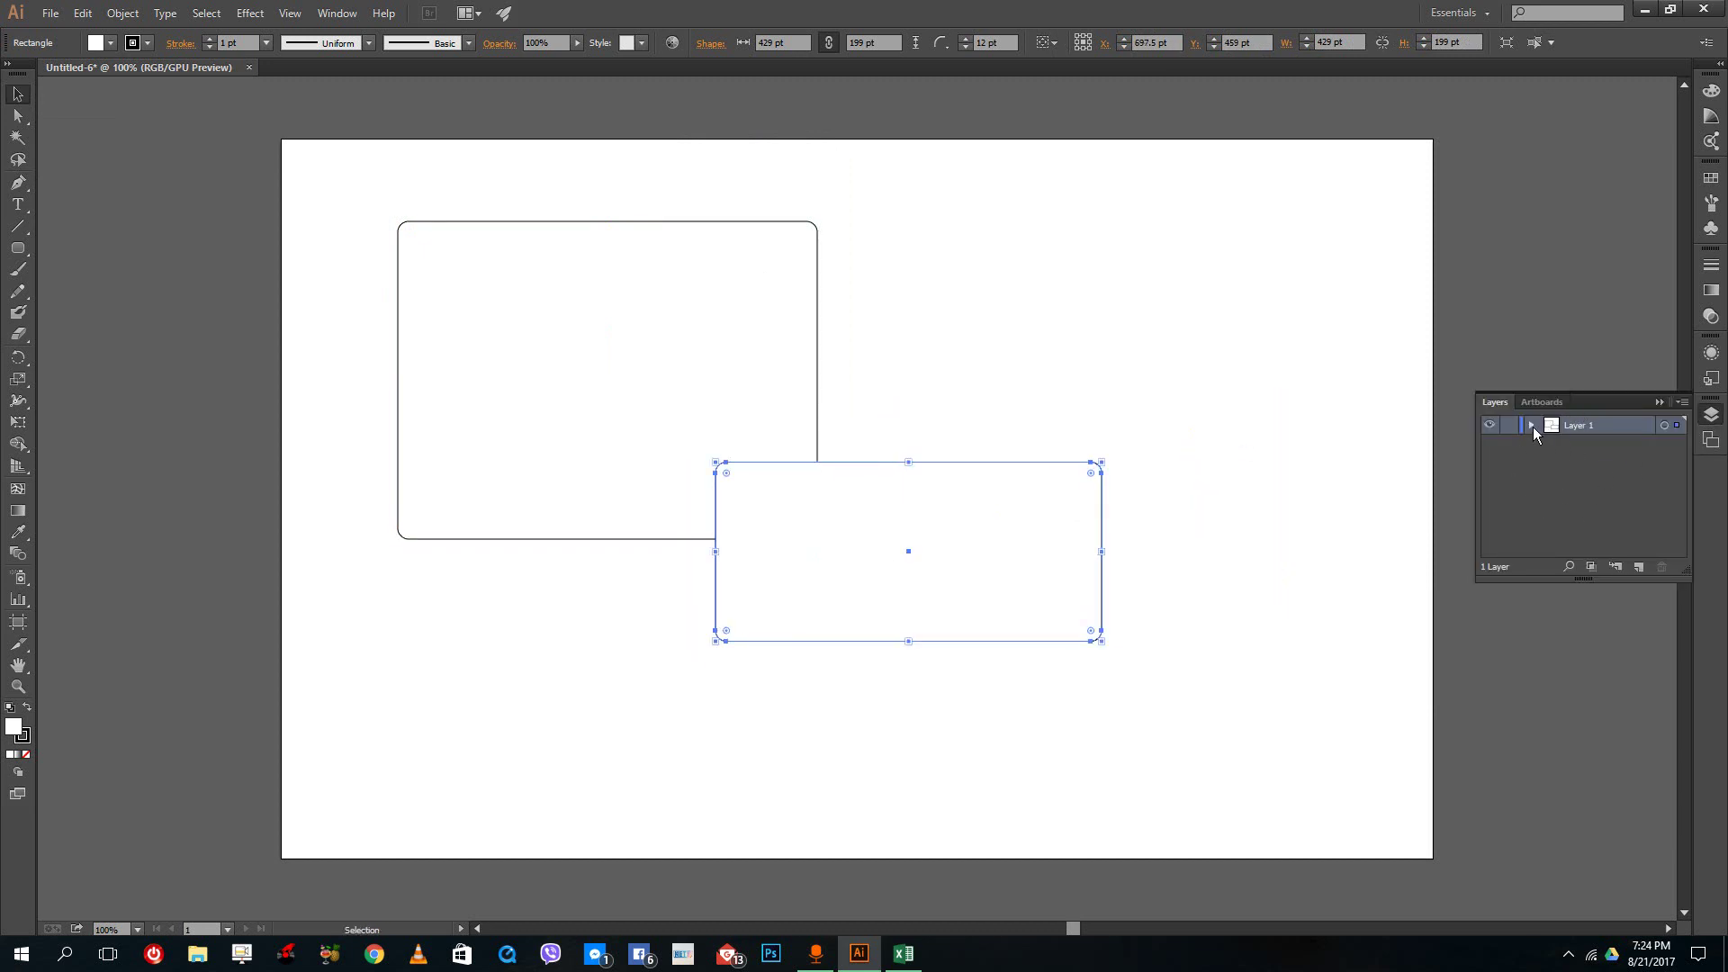
{"action": "mouse_move", "coordinate": [652, 302]}
{"action": "left_mouse_down"}
{"action": "mouse_move", "coordinate": [804, 366]}
{"action": "mouse_move", "coordinate": [746, 351]}
{"action": "left_mouse_up"}
{"action": "left_click_drag", "start_coordinate": [894, 538], "coordinate": [906, 578]}
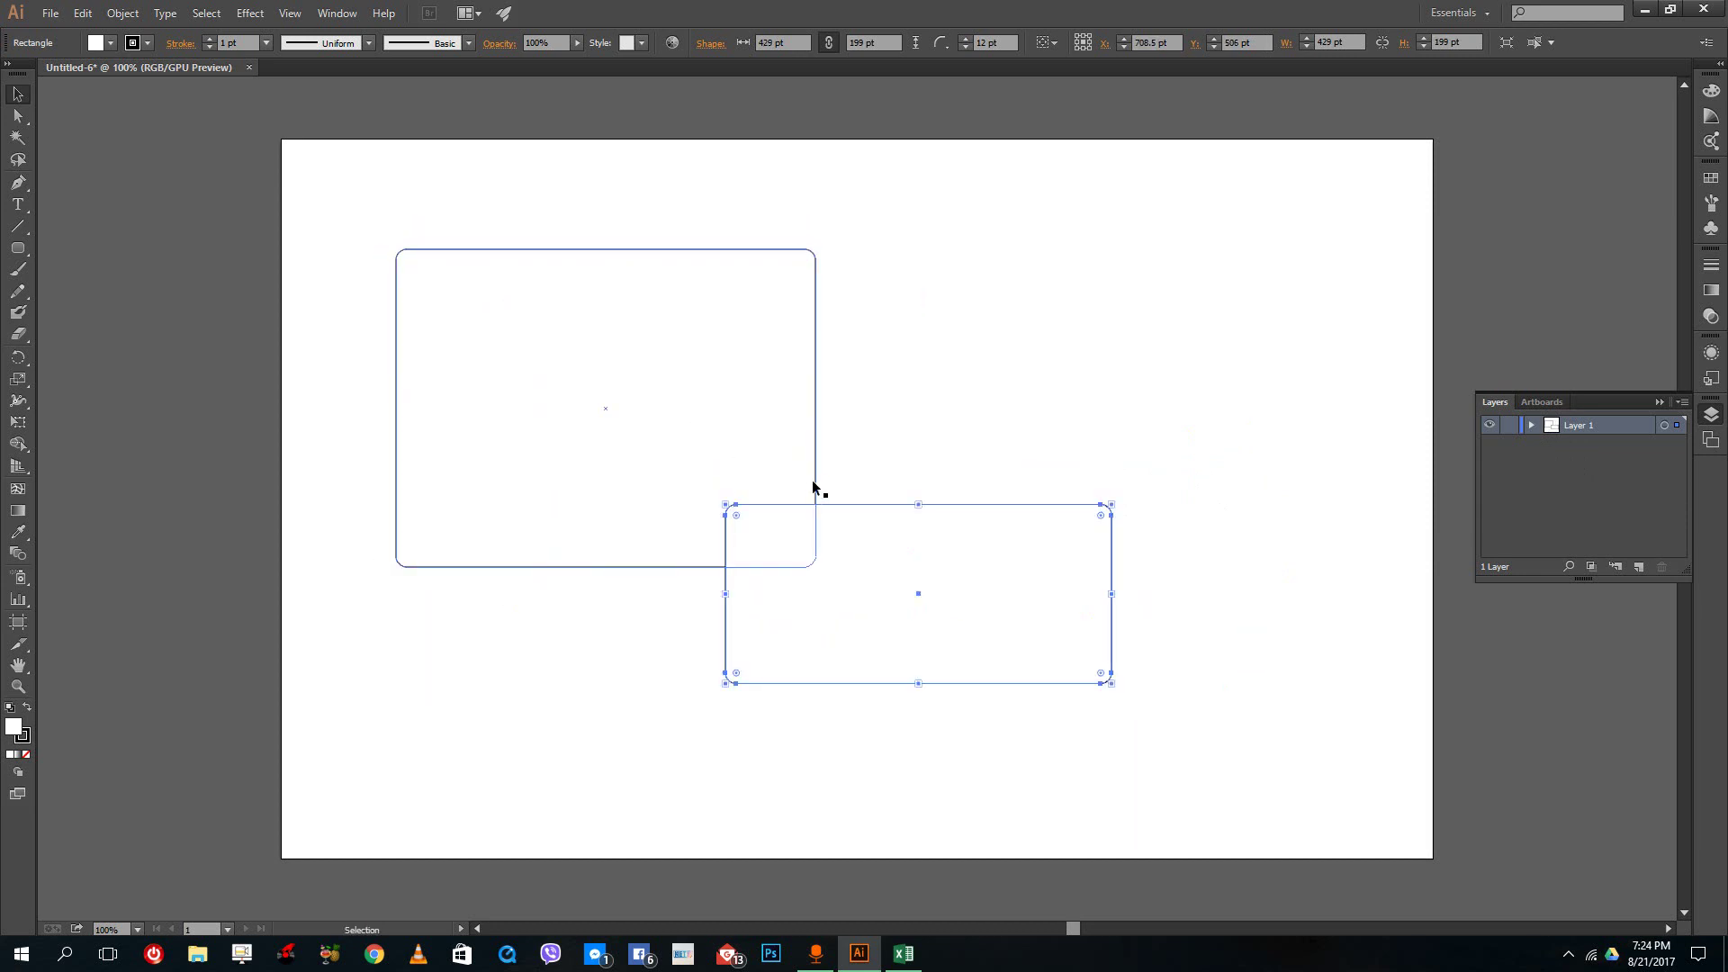
Step: Draw a third rounded rectangle near the top of the artboard
{"action": "left_click", "coordinate": [18, 246]}
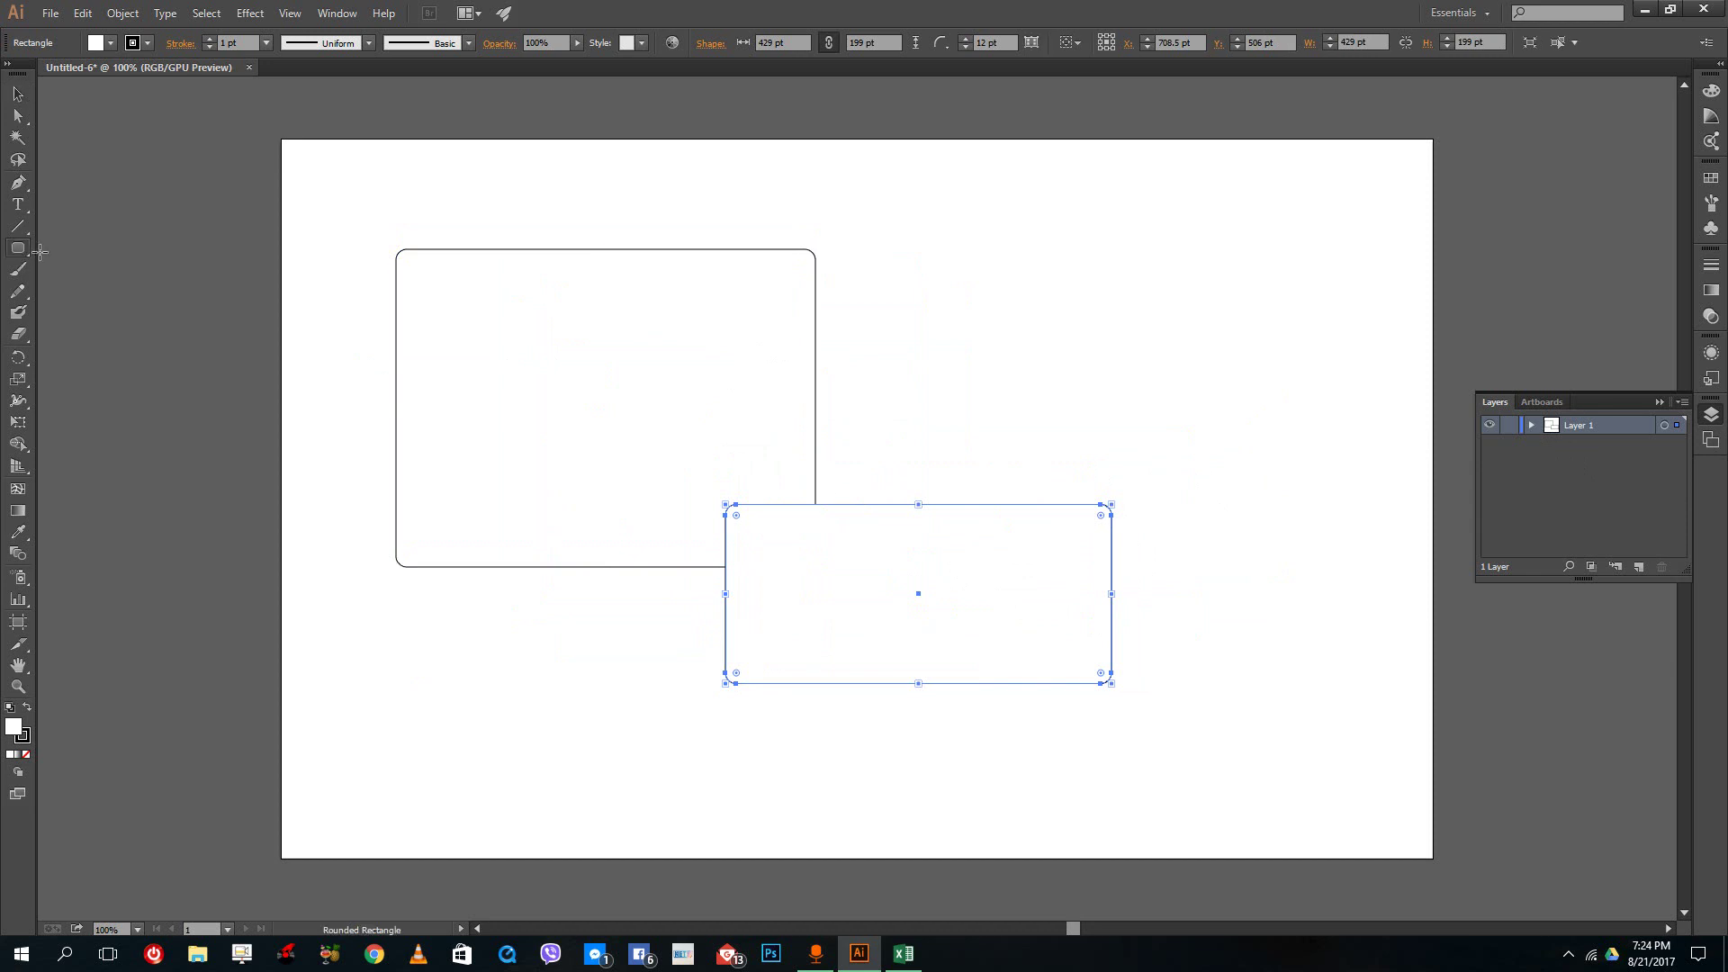
{"action": "left_click_drag", "start_coordinate": [1045, 282], "coordinate": [856, 374]}
{"action": "left_click_drag", "start_coordinate": [705, 426], "coordinate": [618, 518]}
{"action": "left_click", "coordinate": [18, 93]}
Step: Nudge the top rounded rectangle slightly lower
{"action": "left_click", "coordinate": [1179, 438]}
{"action": "left_click_drag", "start_coordinate": [981, 335], "coordinate": [995, 328]}
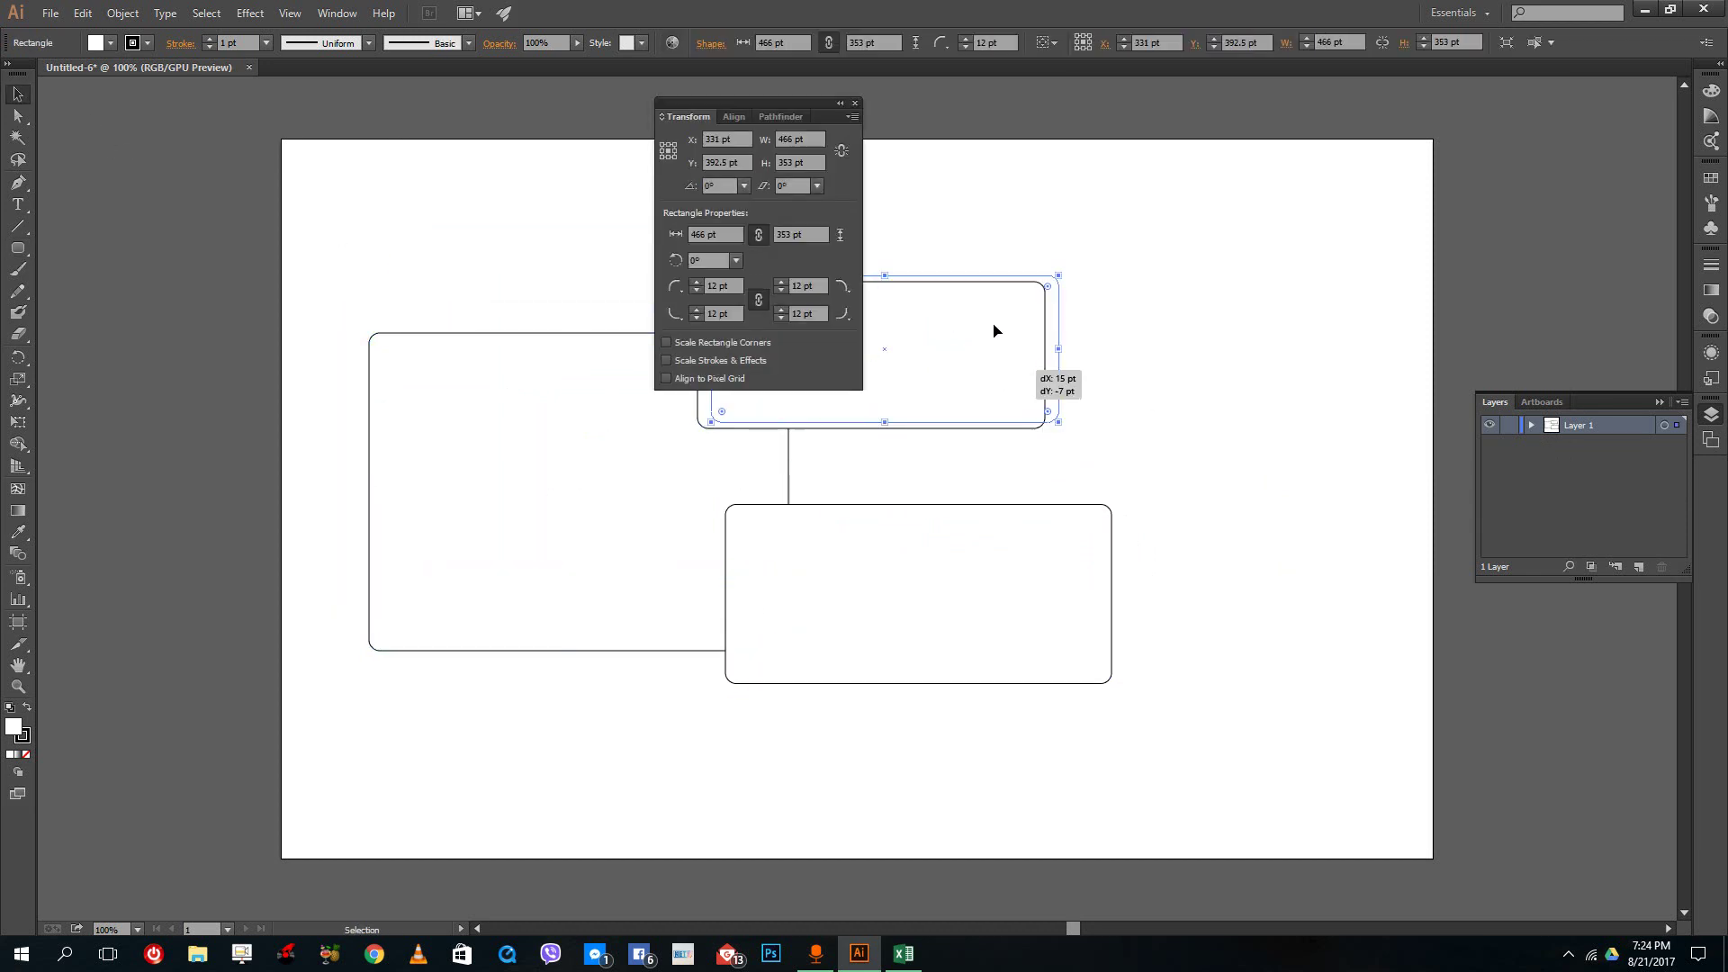
{"action": "left_click", "coordinate": [852, 103]}
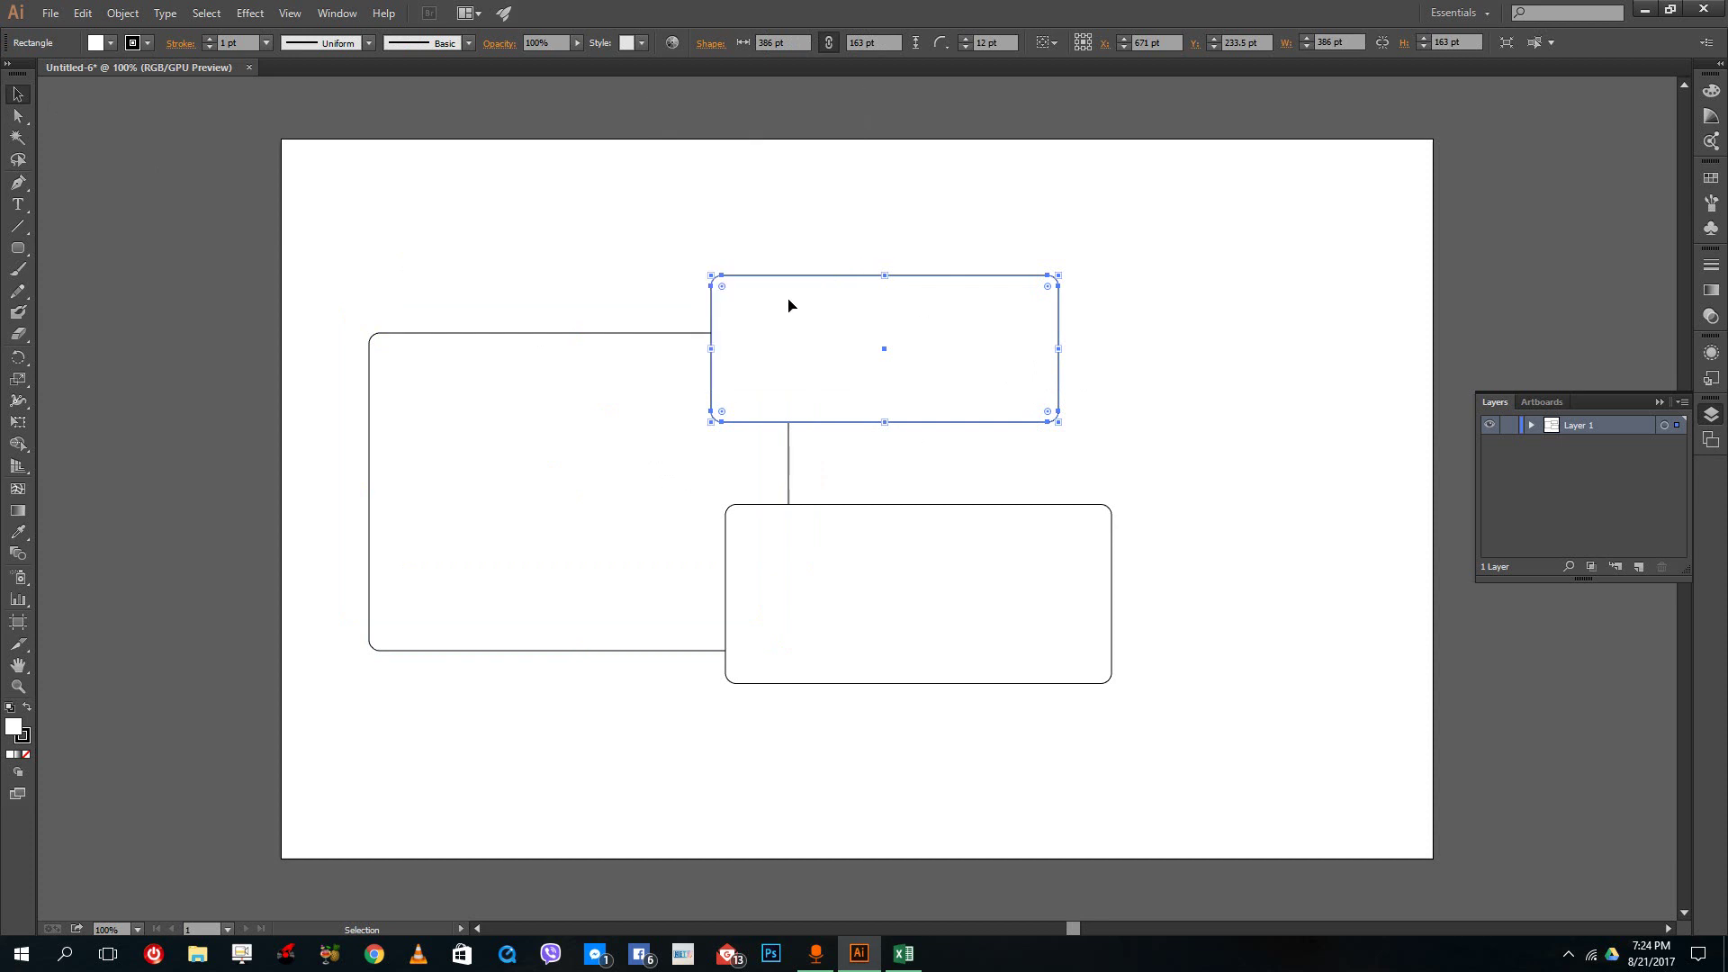
{"action": "left_click_drag", "start_coordinate": [782, 317], "coordinate": [782, 340]}
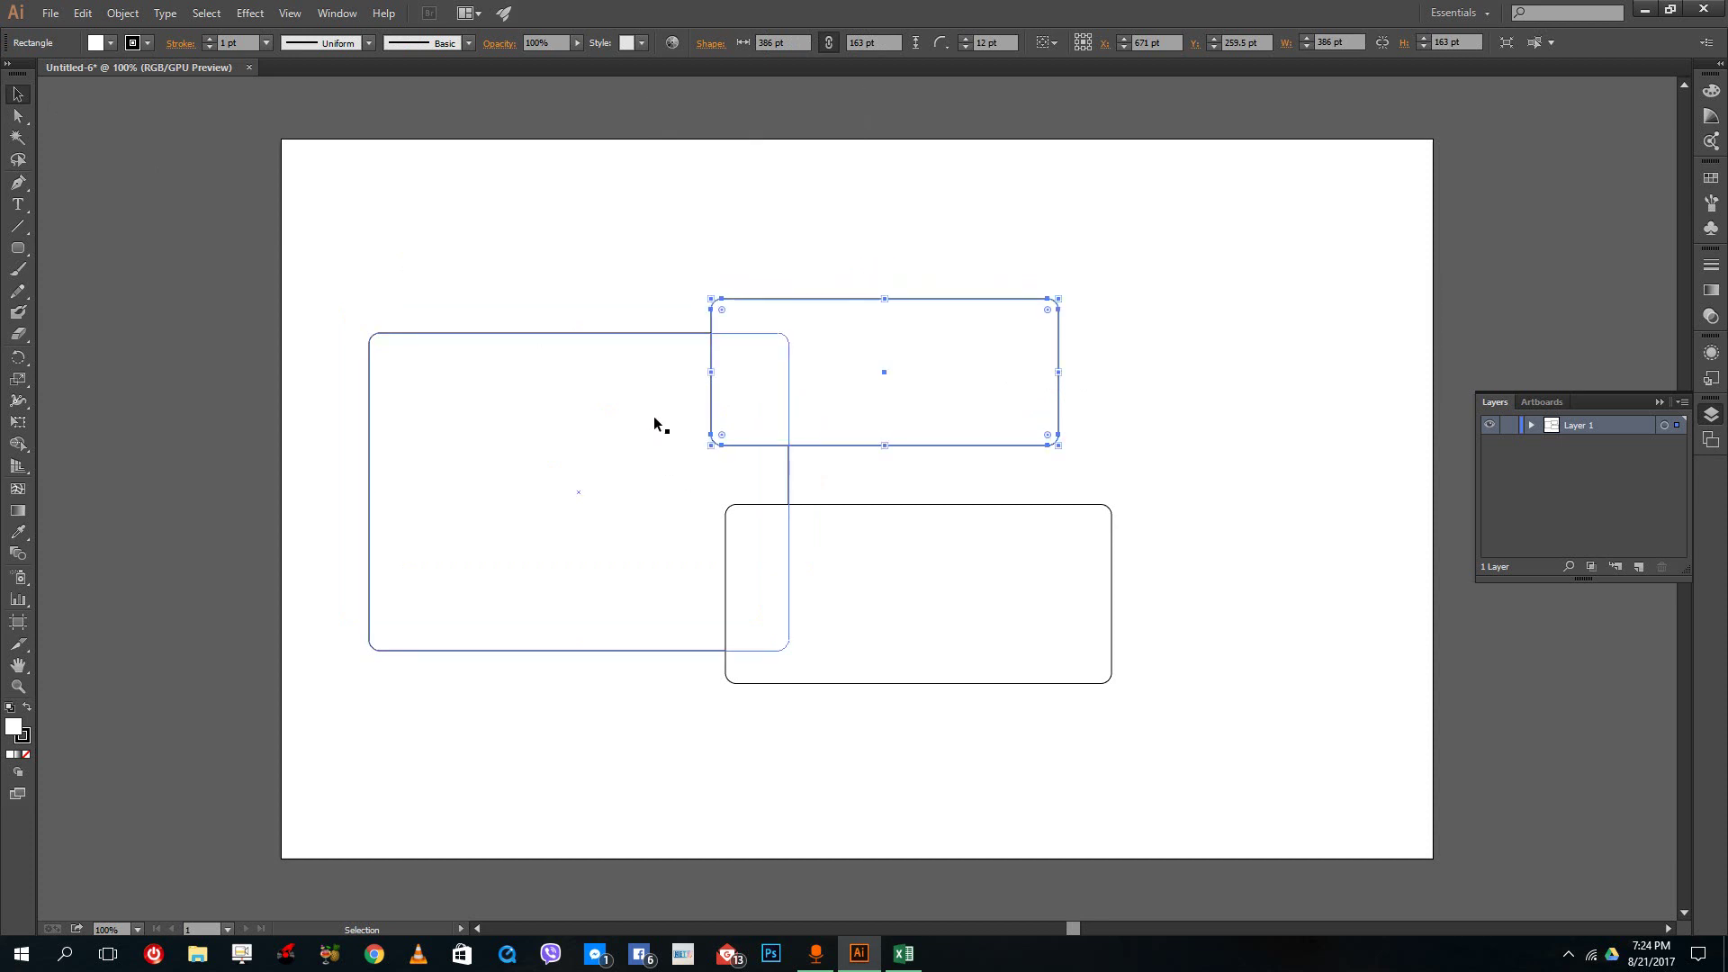
Step: Add Layer 2 and move the top rounded rectangle into it
{"action": "left_click", "coordinate": [1638, 566]}
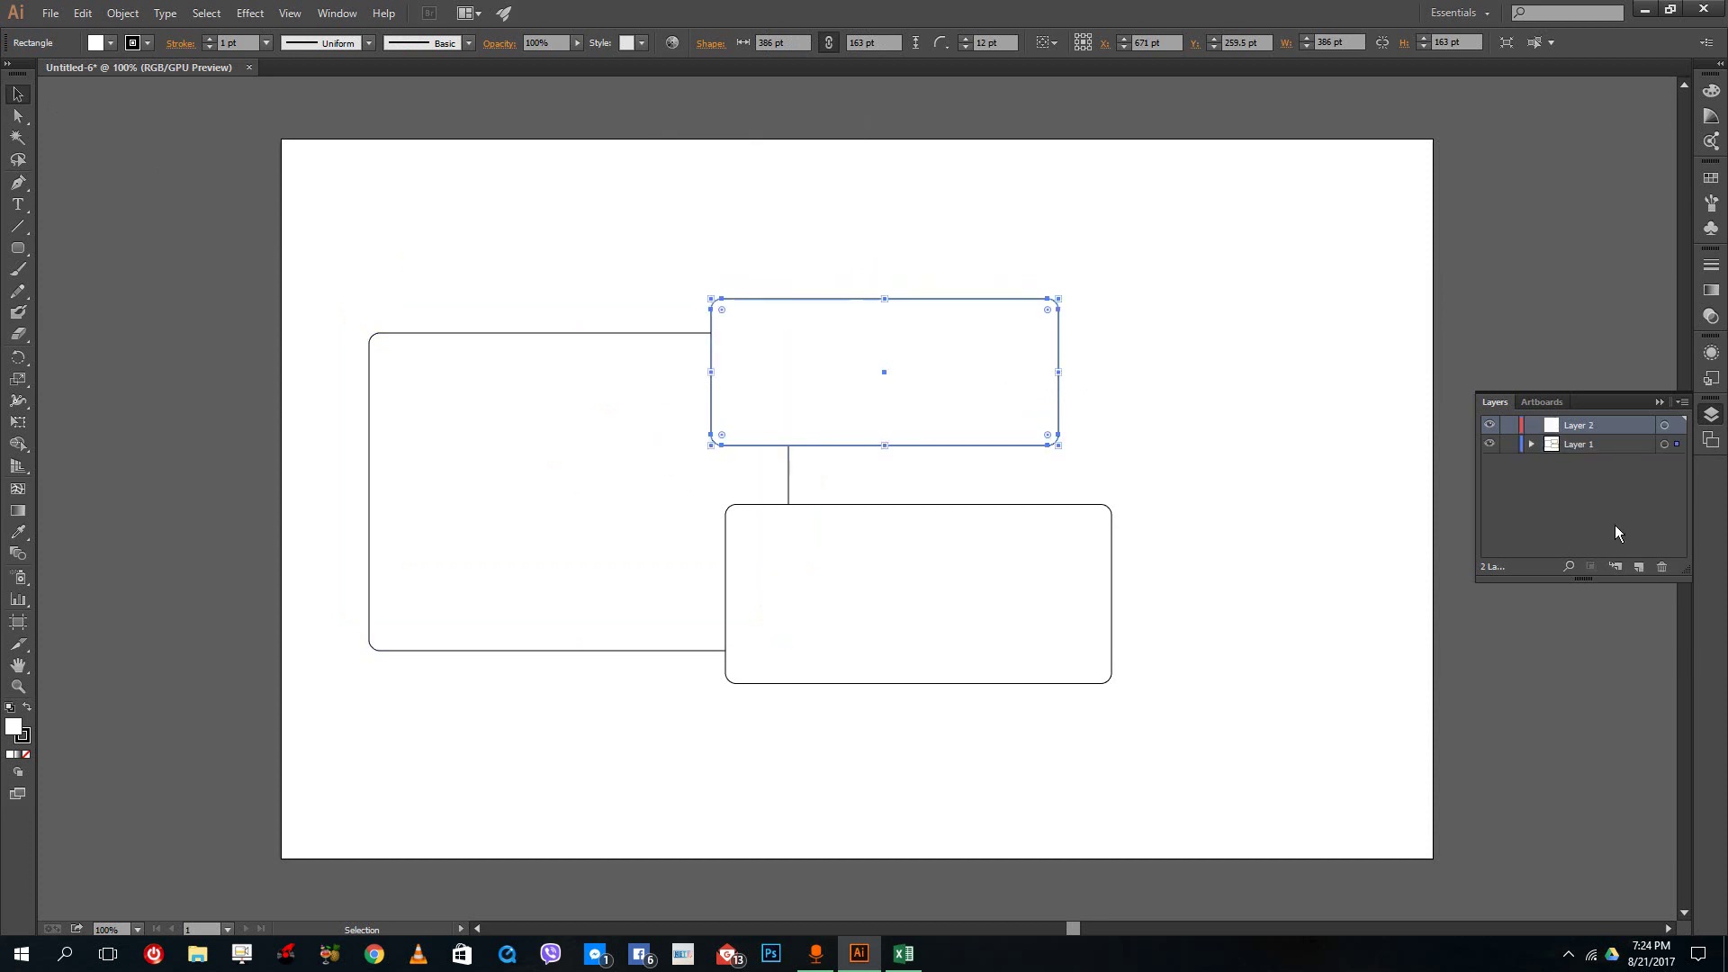
{"action": "left_click", "coordinate": [1531, 443]}
{"action": "left_click_drag", "start_coordinate": [1603, 470], "coordinate": [1573, 435]}
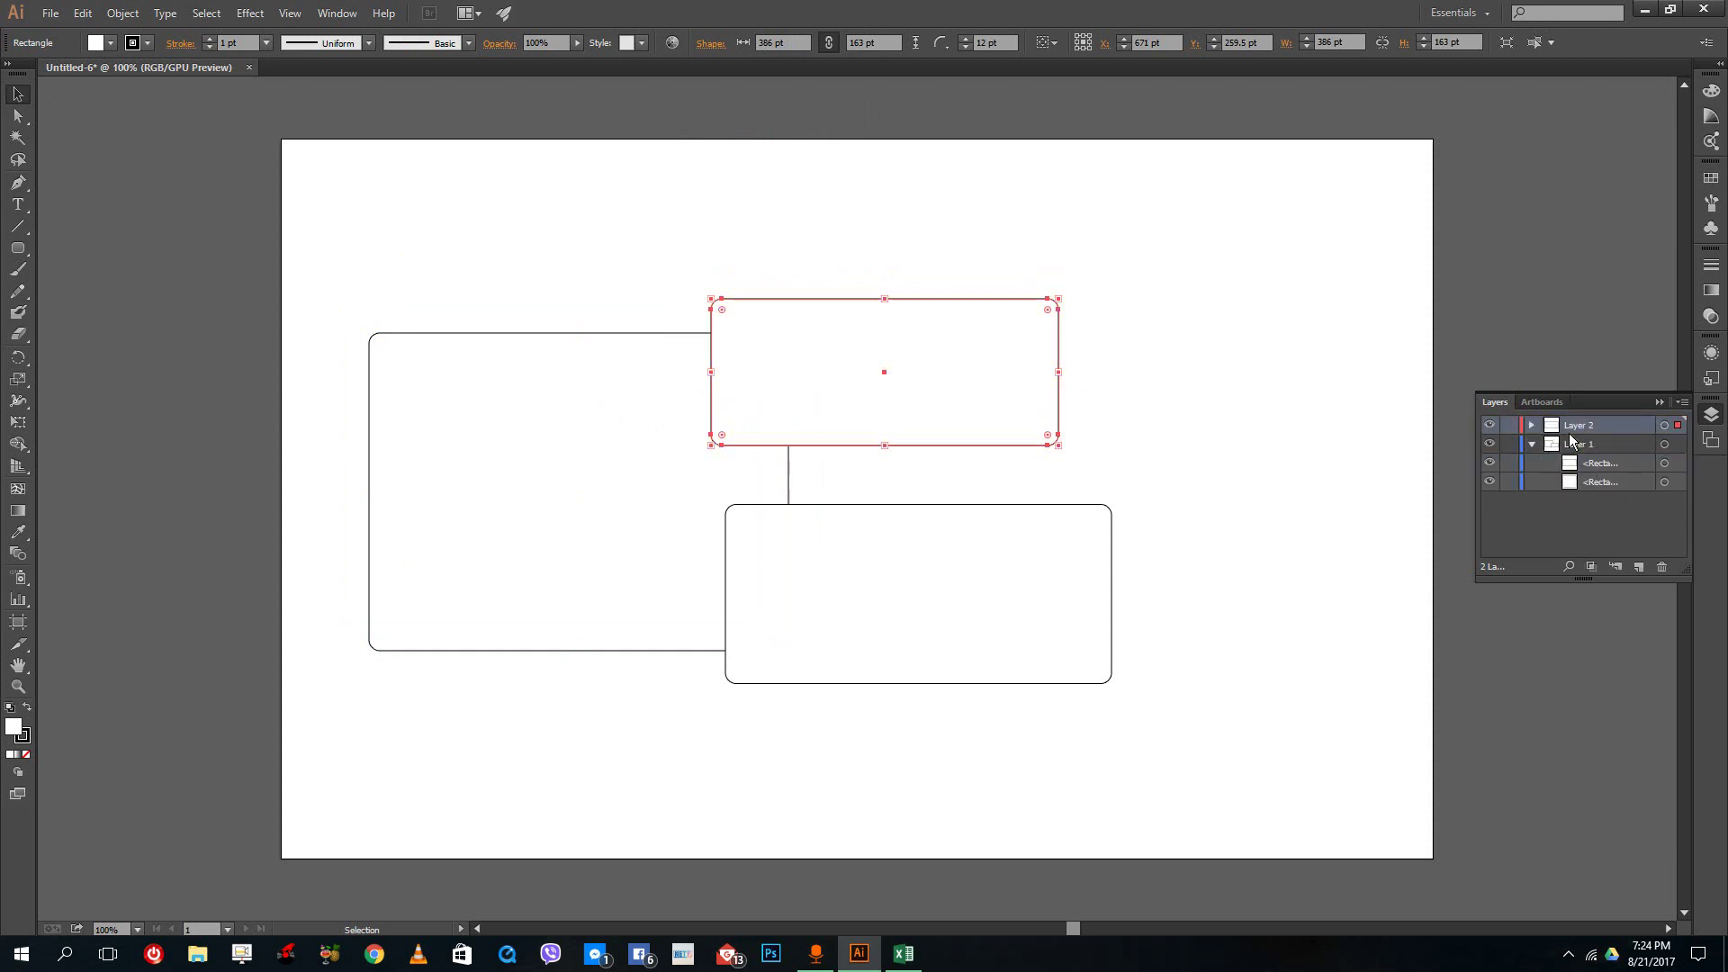
{"action": "left_click", "coordinate": [1530, 444]}
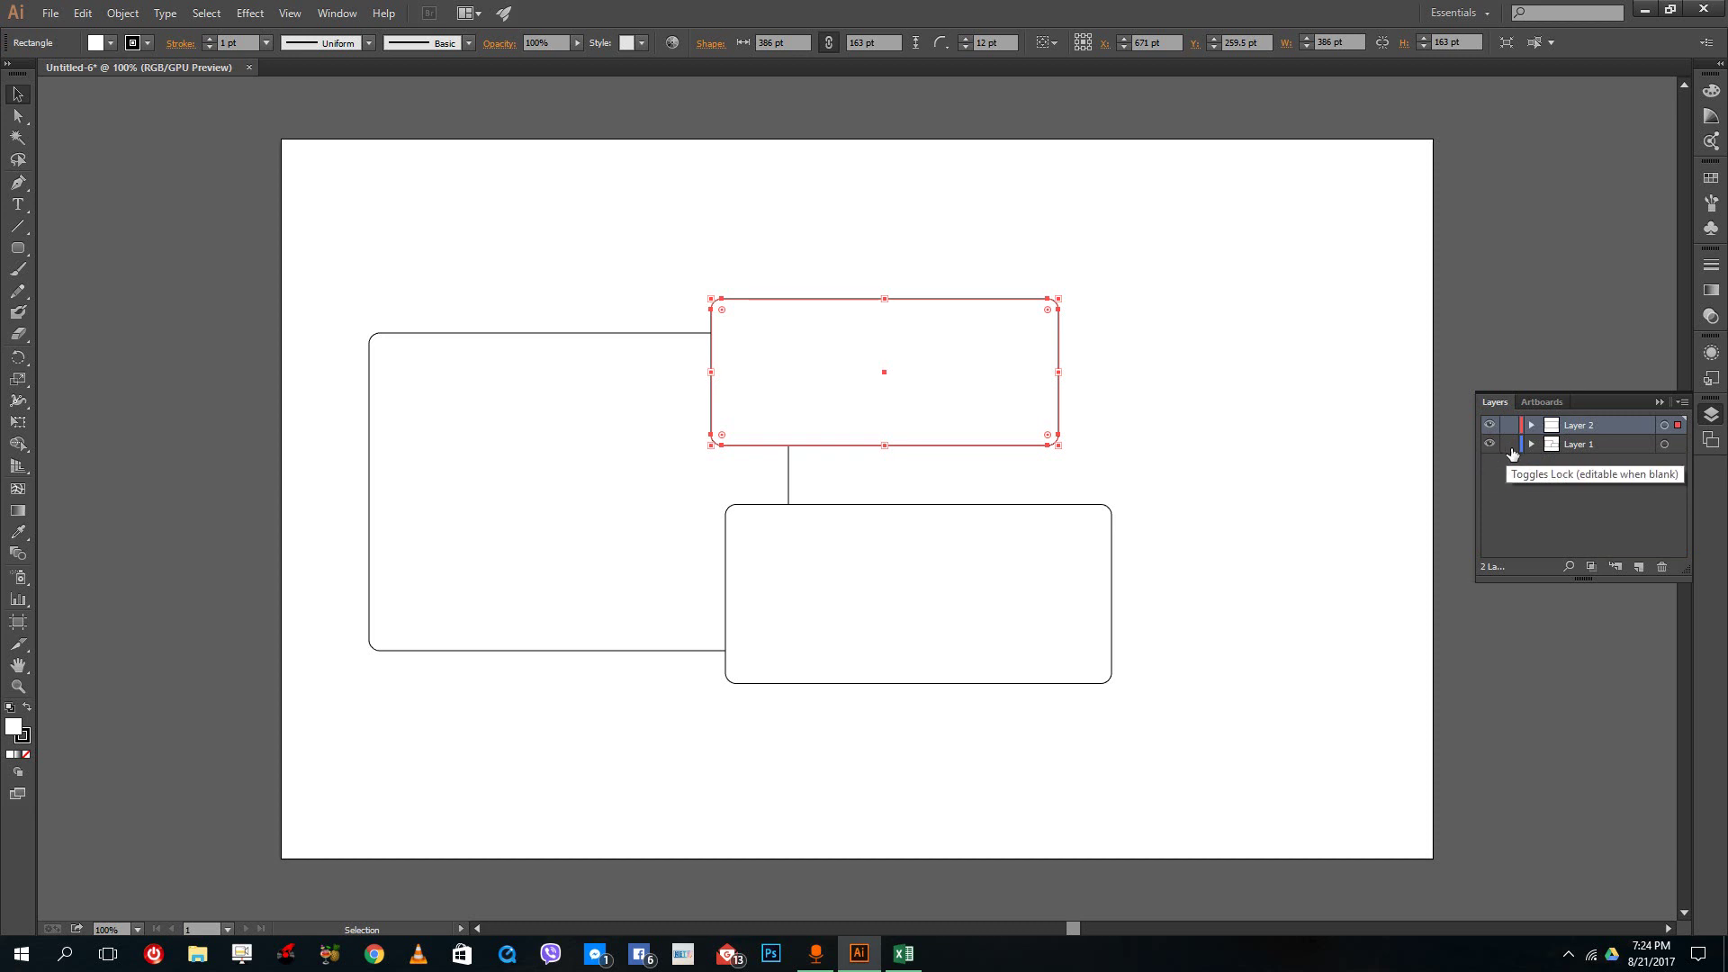
Step: Lock Layer 1, confirm its rectangles can't be selected, and shift the Layer 2 rectangle right
{"action": "left_click", "coordinate": [1509, 444]}
{"action": "left_click", "coordinate": [1280, 381]}
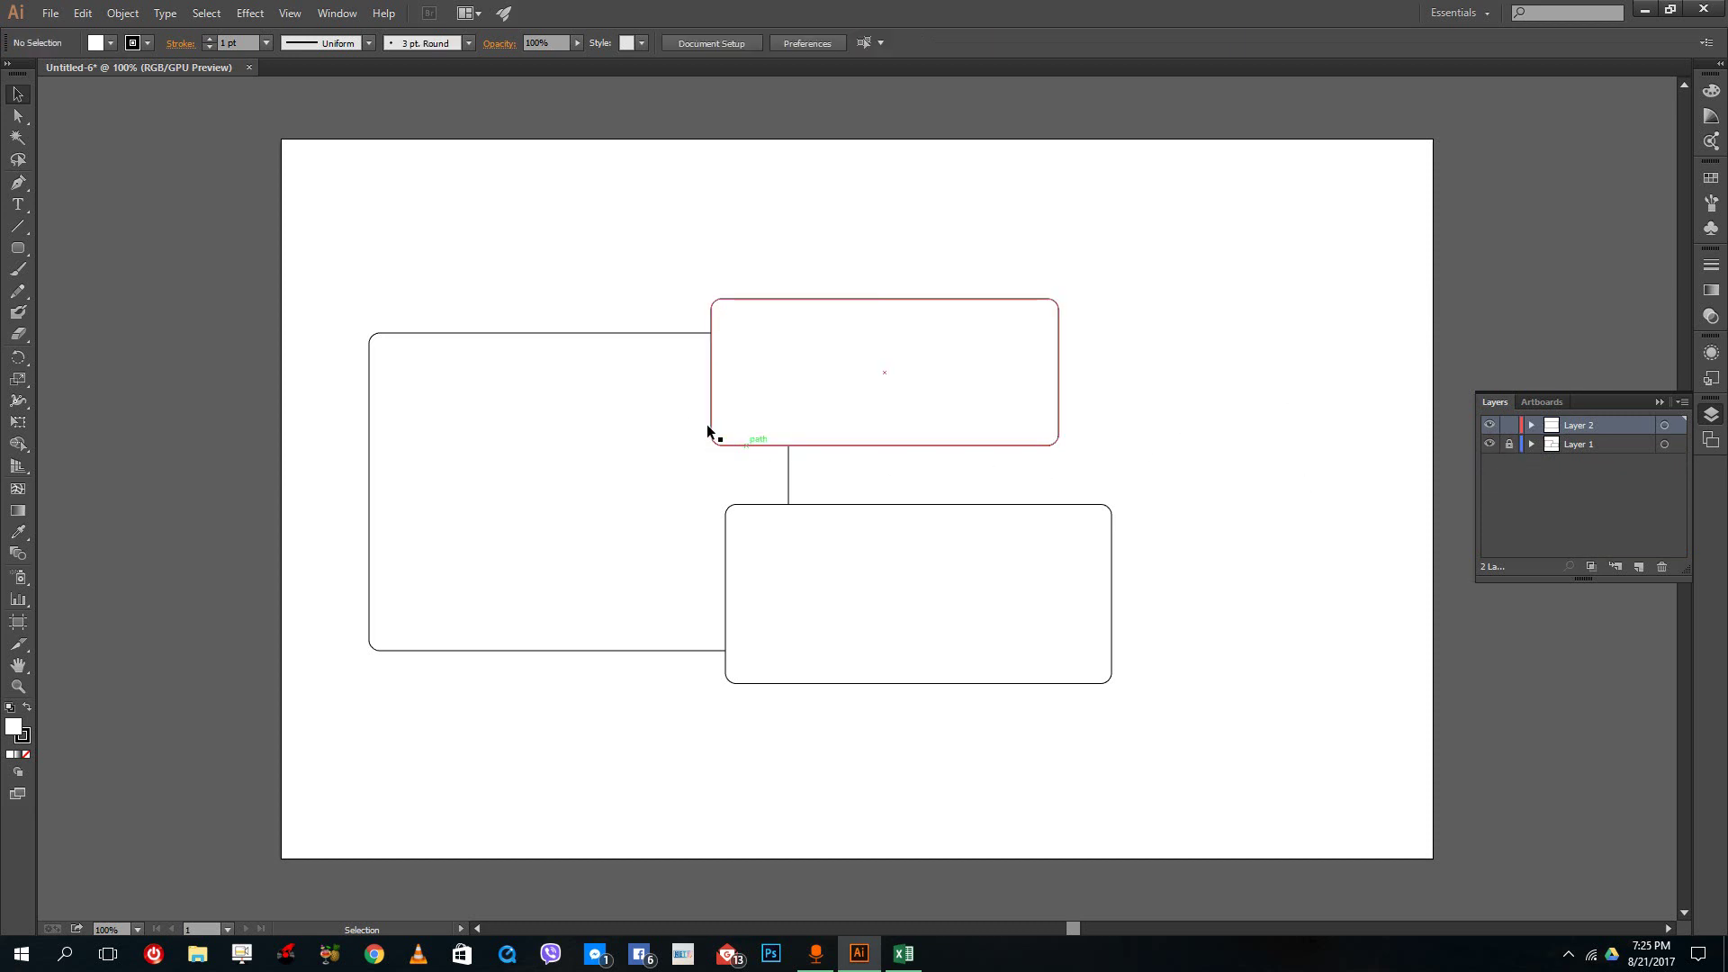
{"action": "left_click_drag", "start_coordinate": [589, 291], "coordinate": [694, 532]}
{"action": "left_click", "coordinate": [880, 362]}
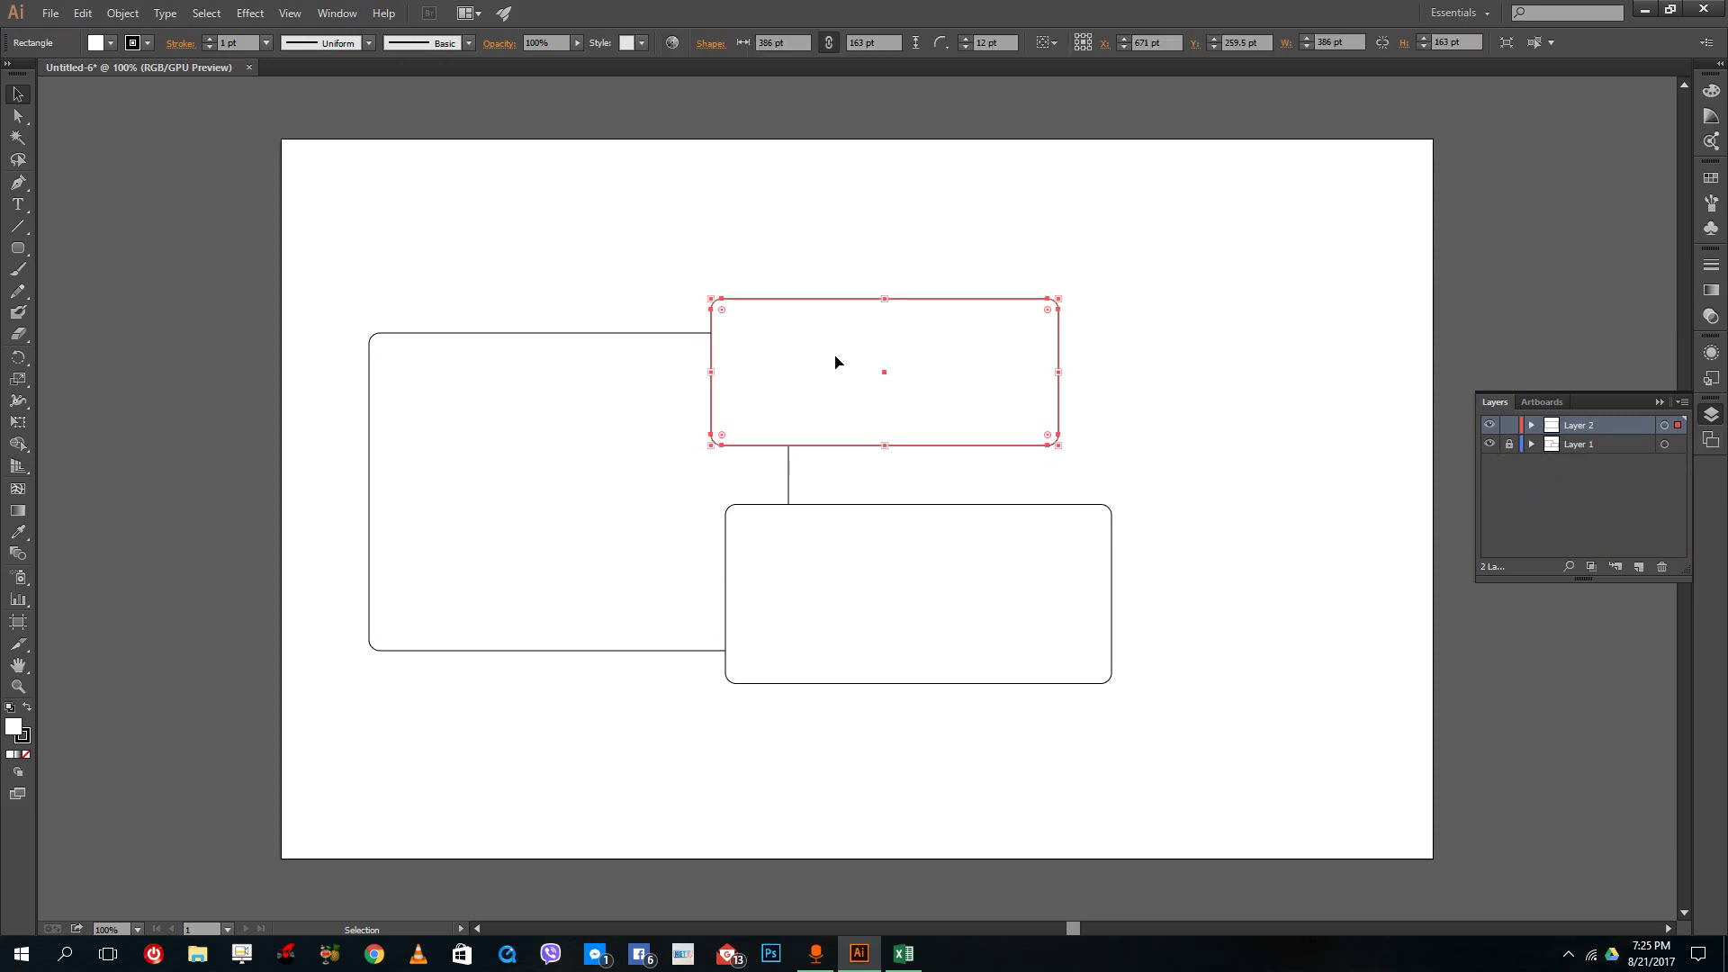
{"action": "left_click_drag", "start_coordinate": [837, 363], "coordinate": [961, 387]}
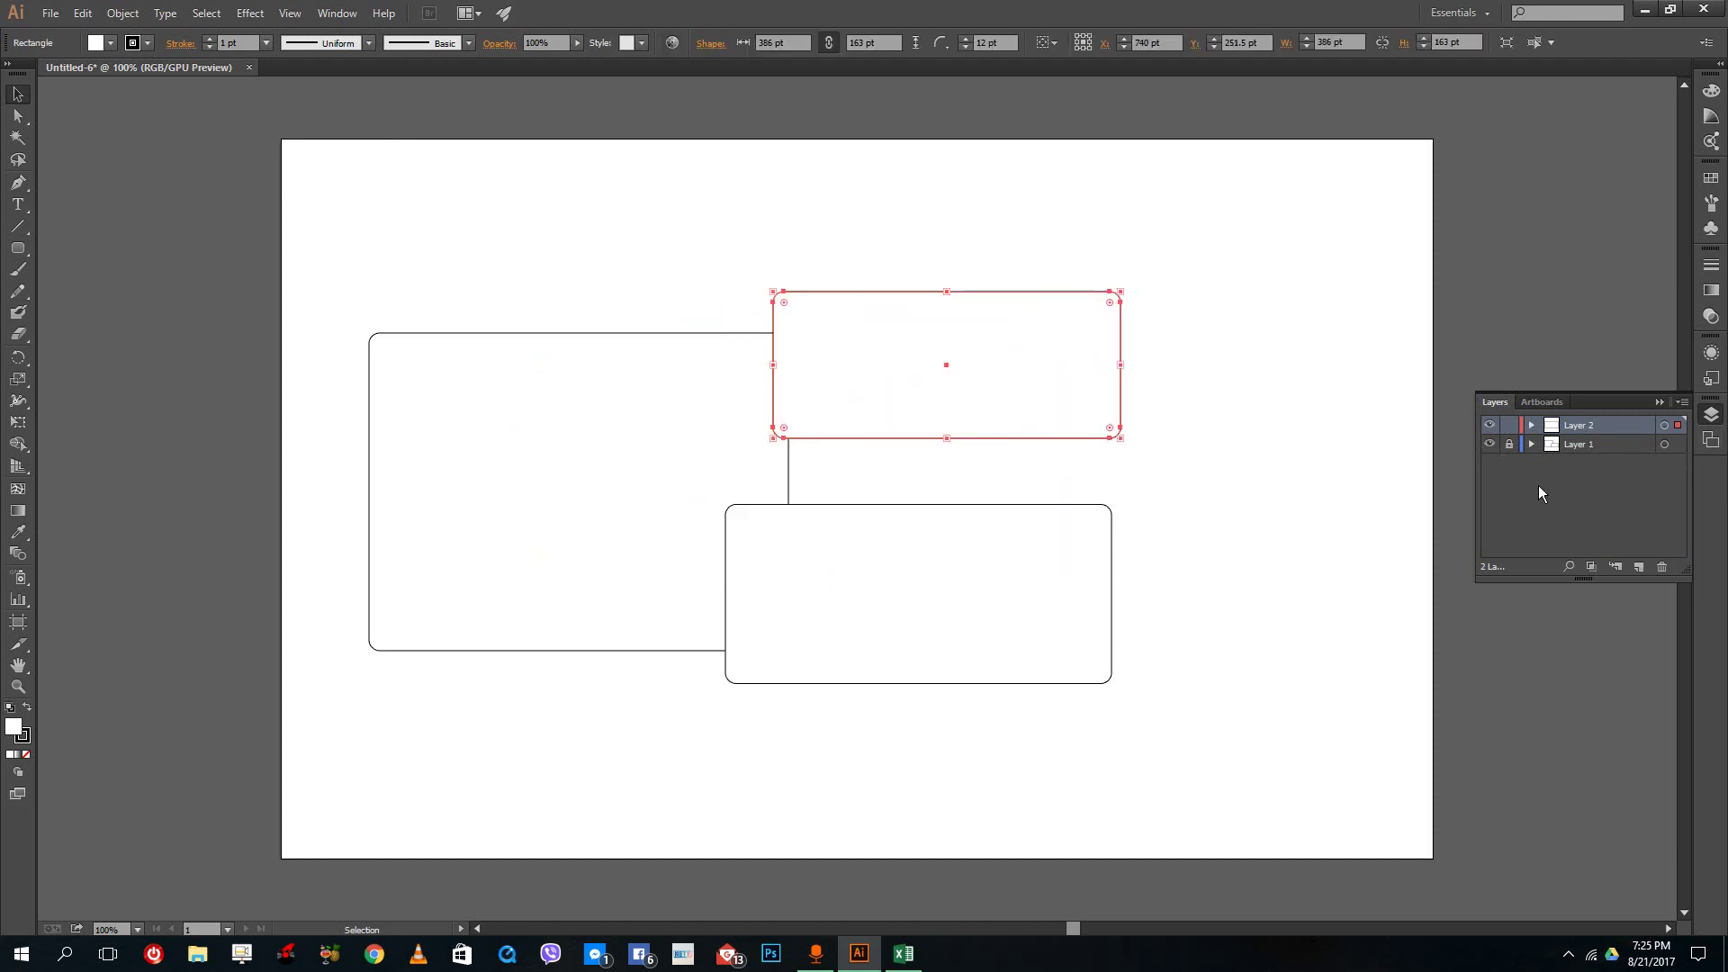
Step: Toggle the visibility of Layer 1 and Layer 2
{"action": "left_click", "coordinate": [1488, 443]}
{"action": "left_click", "coordinate": [1488, 425]}
{"action": "left_click", "coordinate": [1489, 425]}
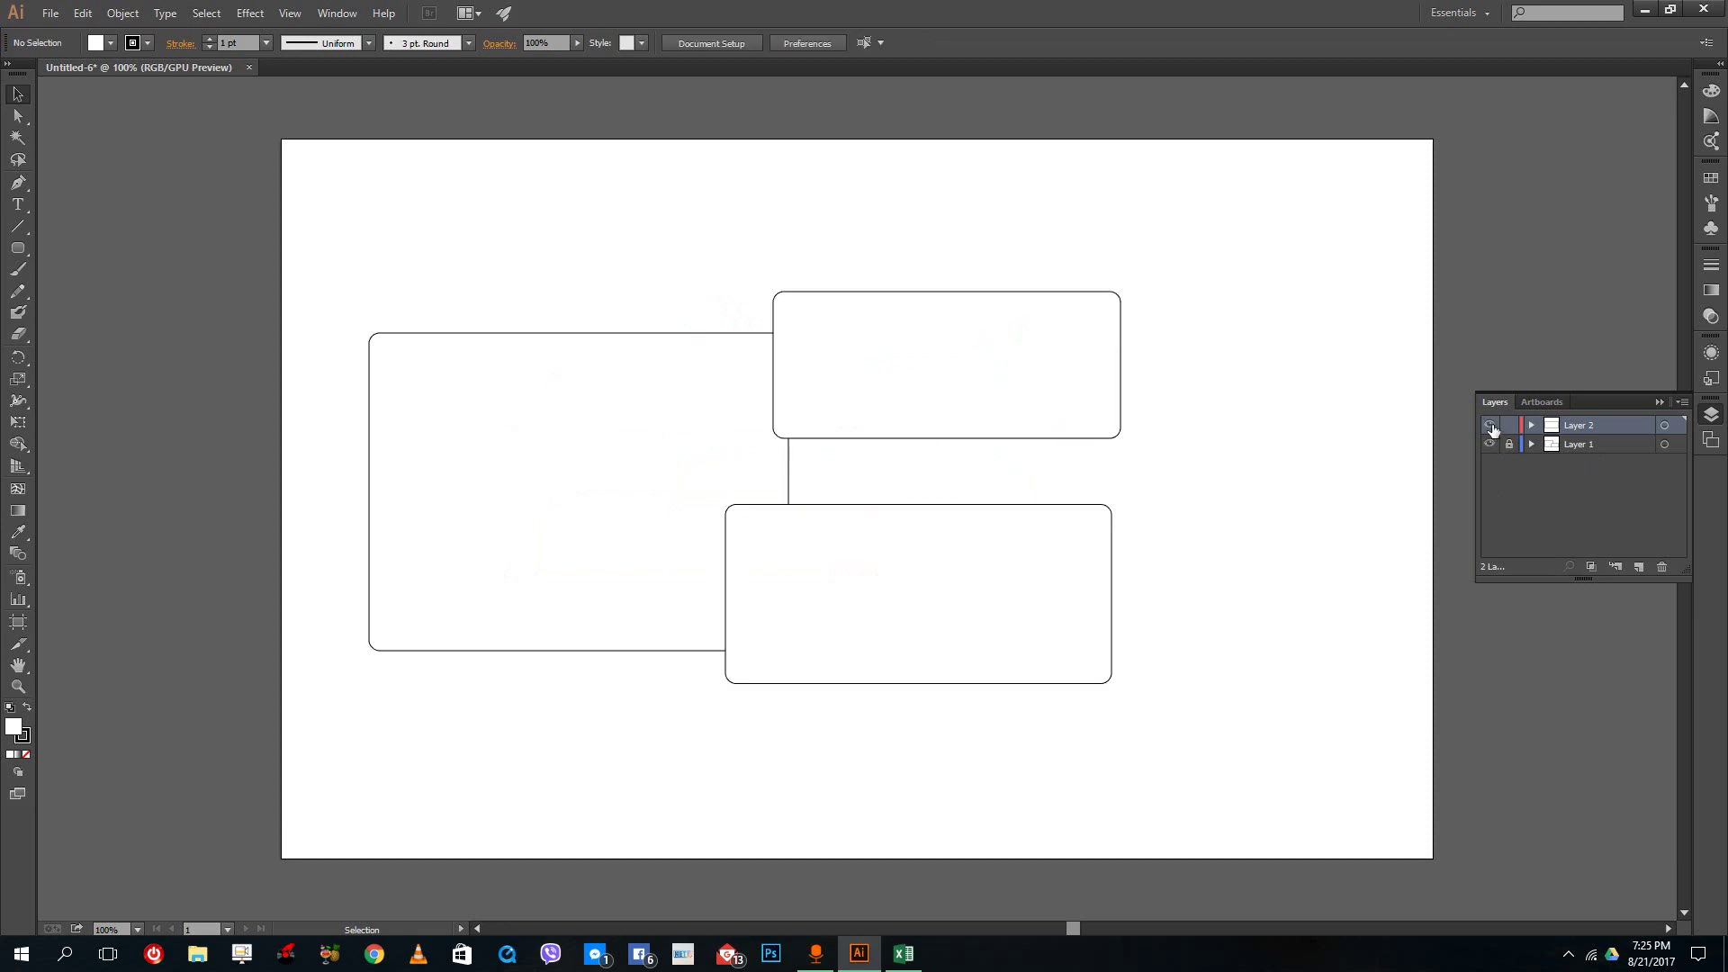
Step: Move the Layer 2 rectangle back left, check both layers' visibility, and reselect it
{"action": "left_click_drag", "start_coordinate": [937, 363], "coordinate": [1027, 358]}
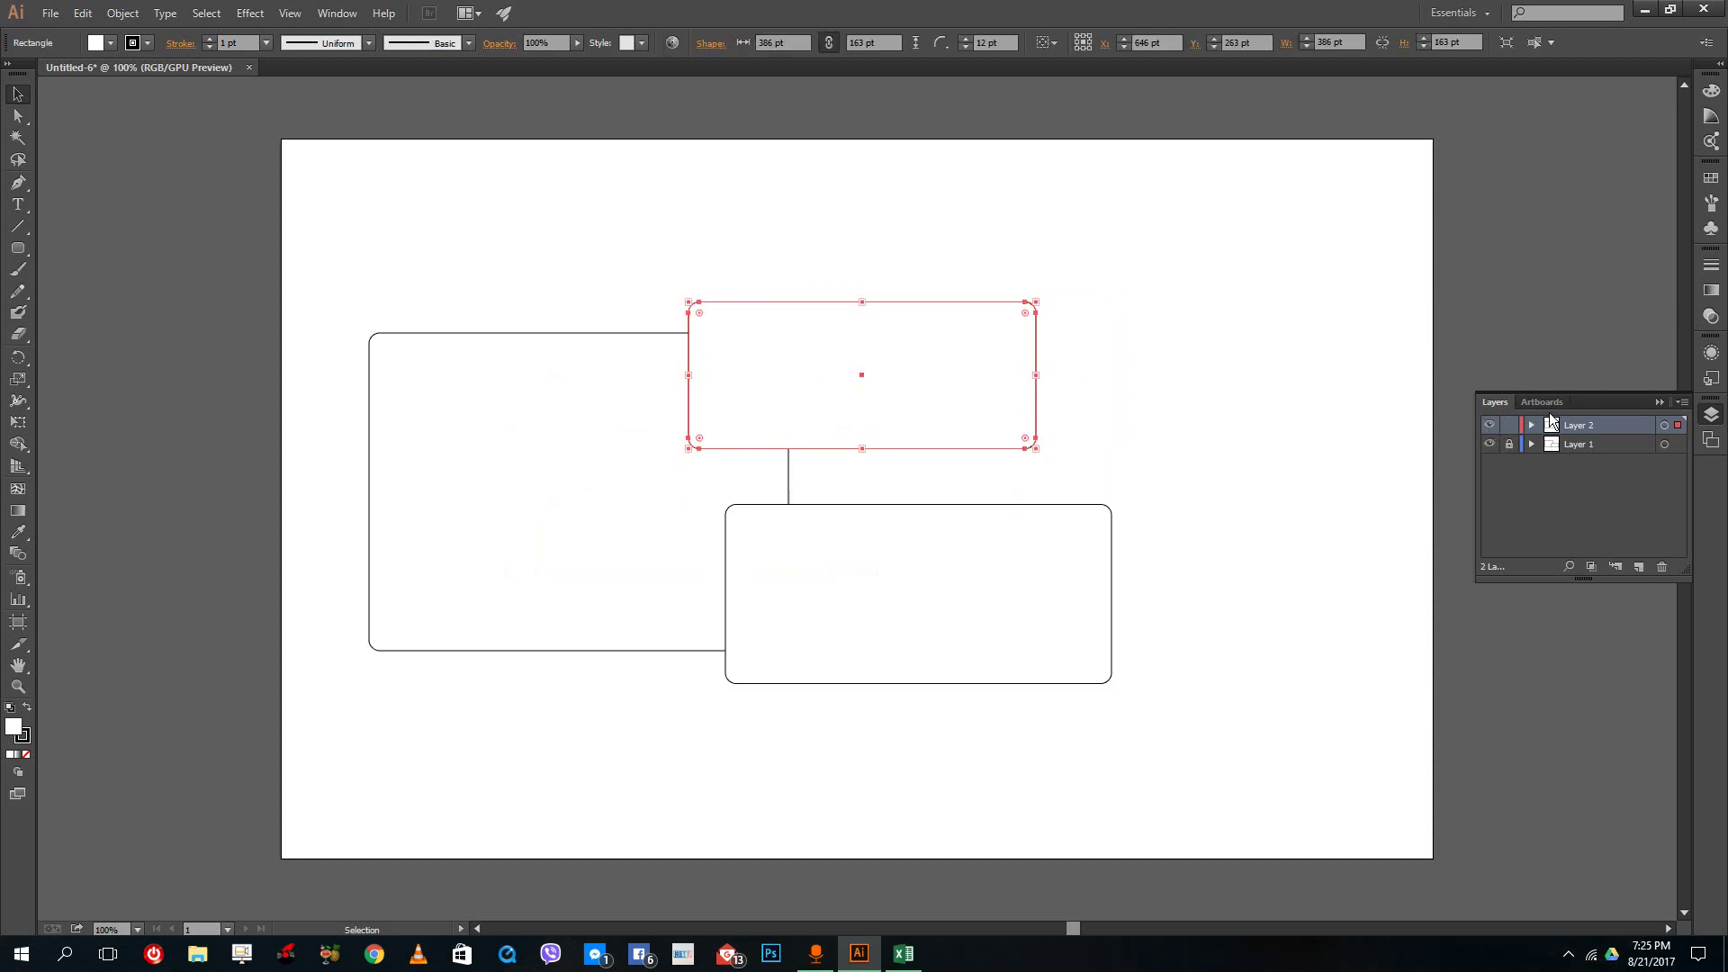
{"action": "left_click", "coordinate": [1490, 426]}
{"action": "left_click", "coordinate": [1491, 426]}
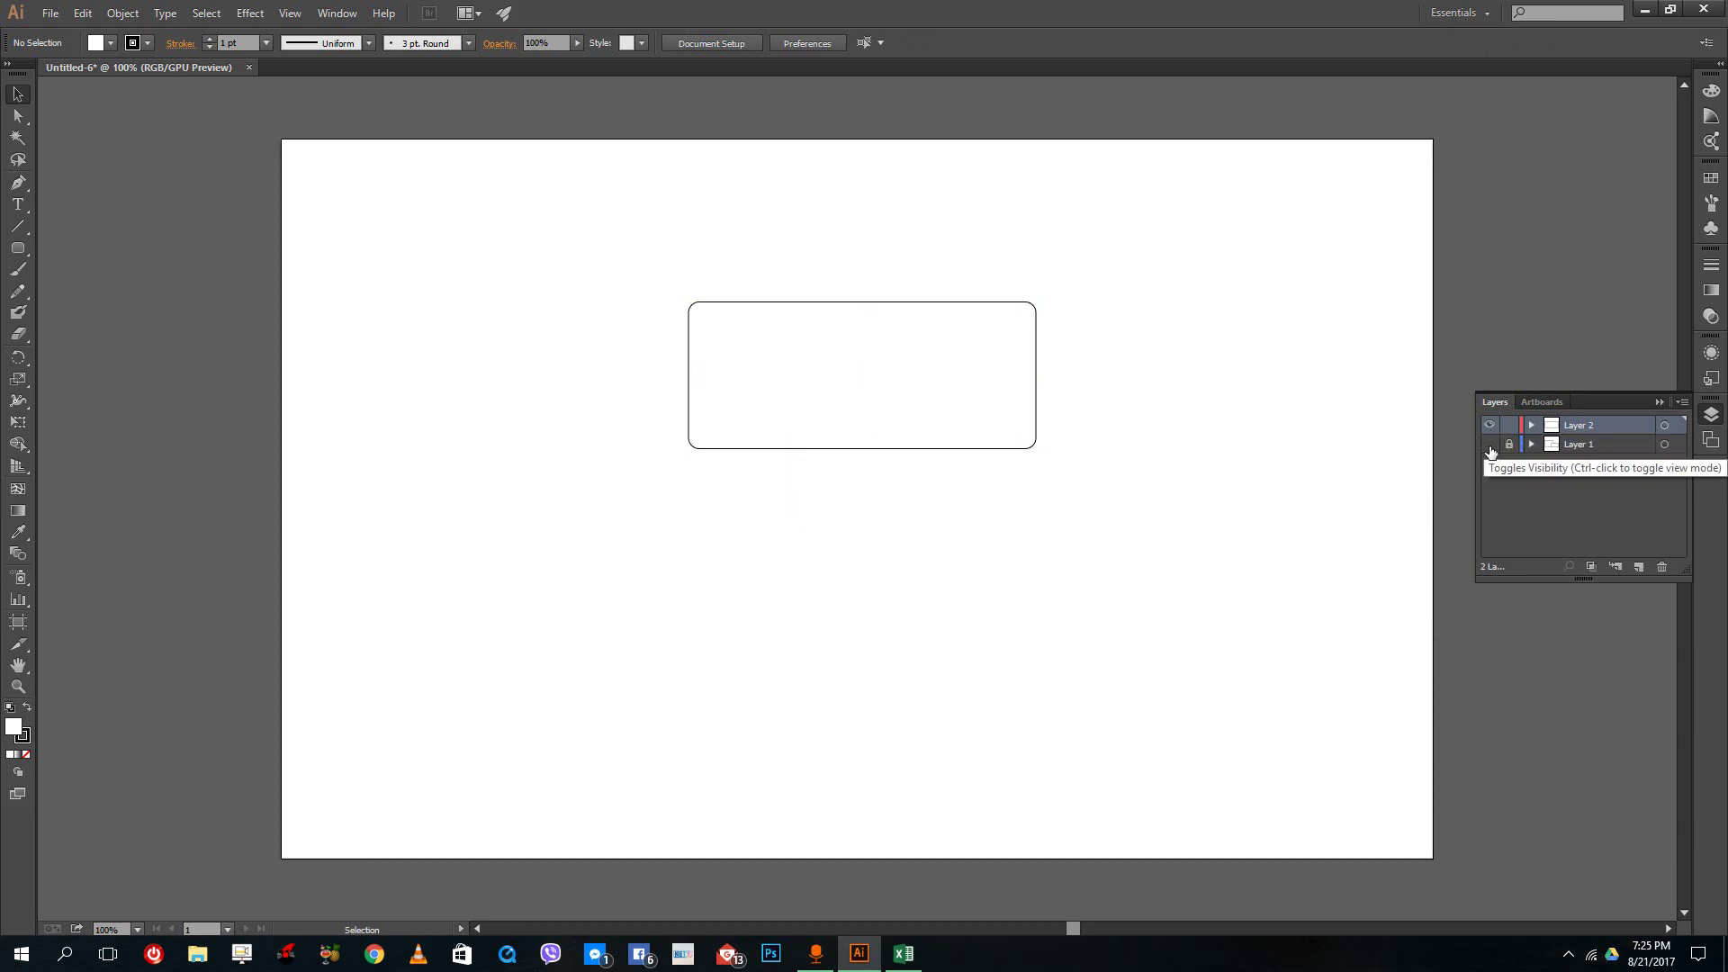
{"action": "left_click", "coordinate": [1491, 444]}
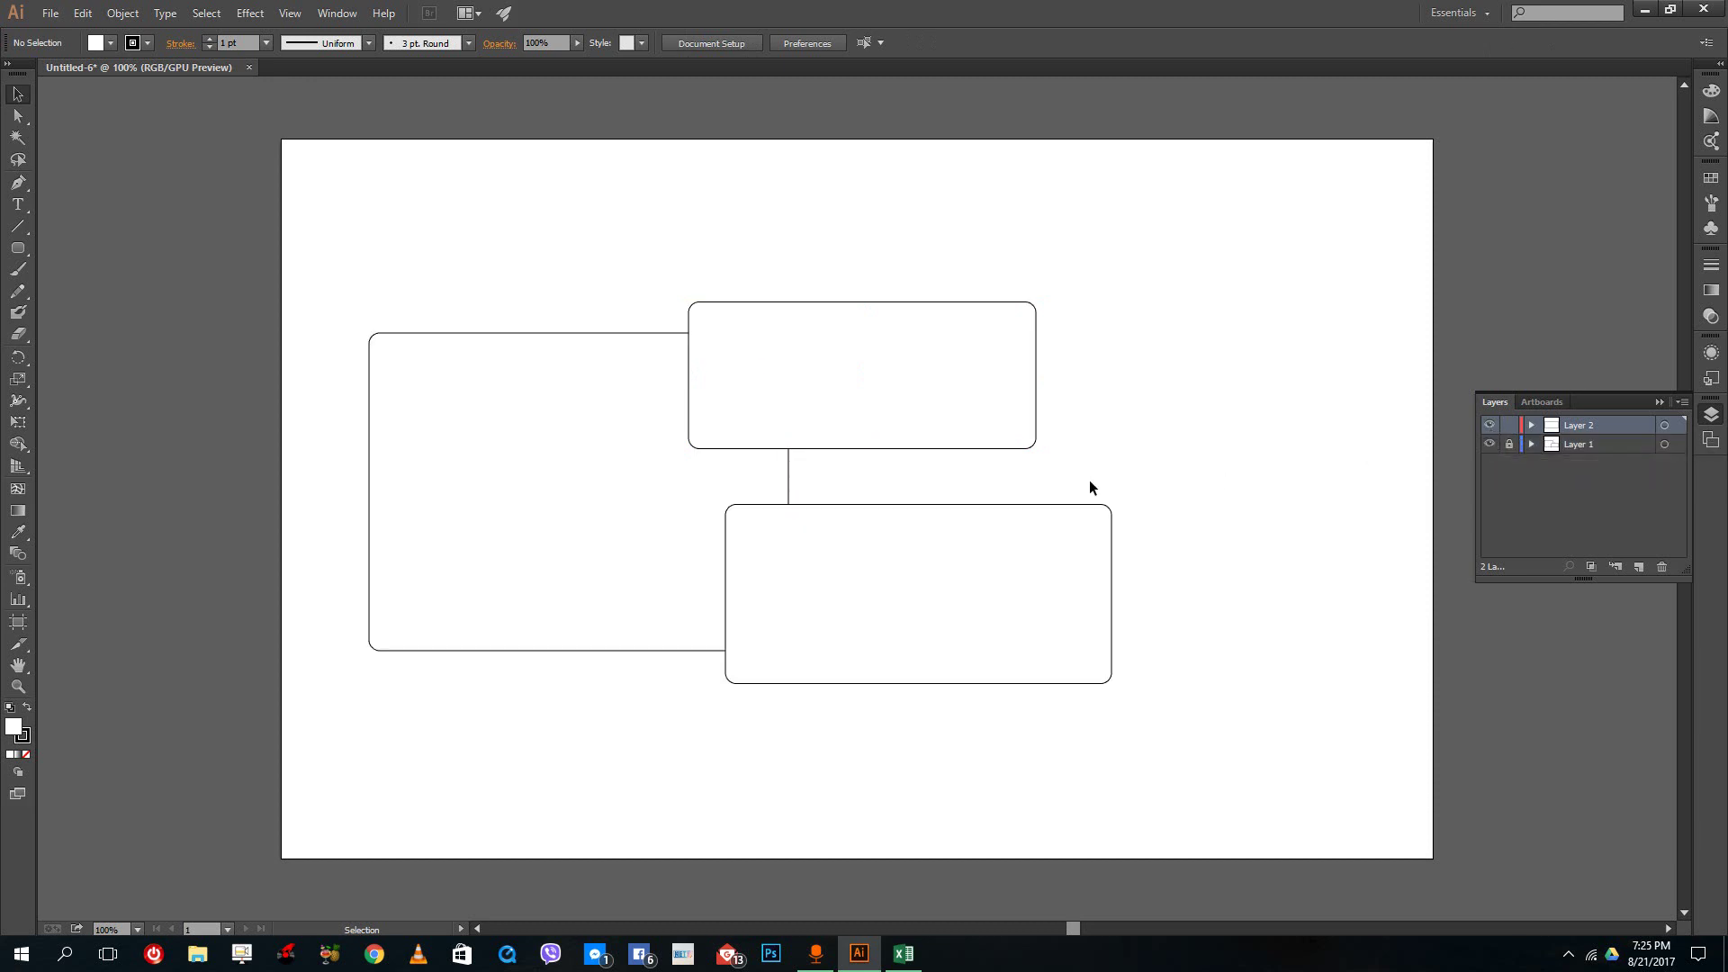
{"action": "left_click", "coordinate": [891, 348]}
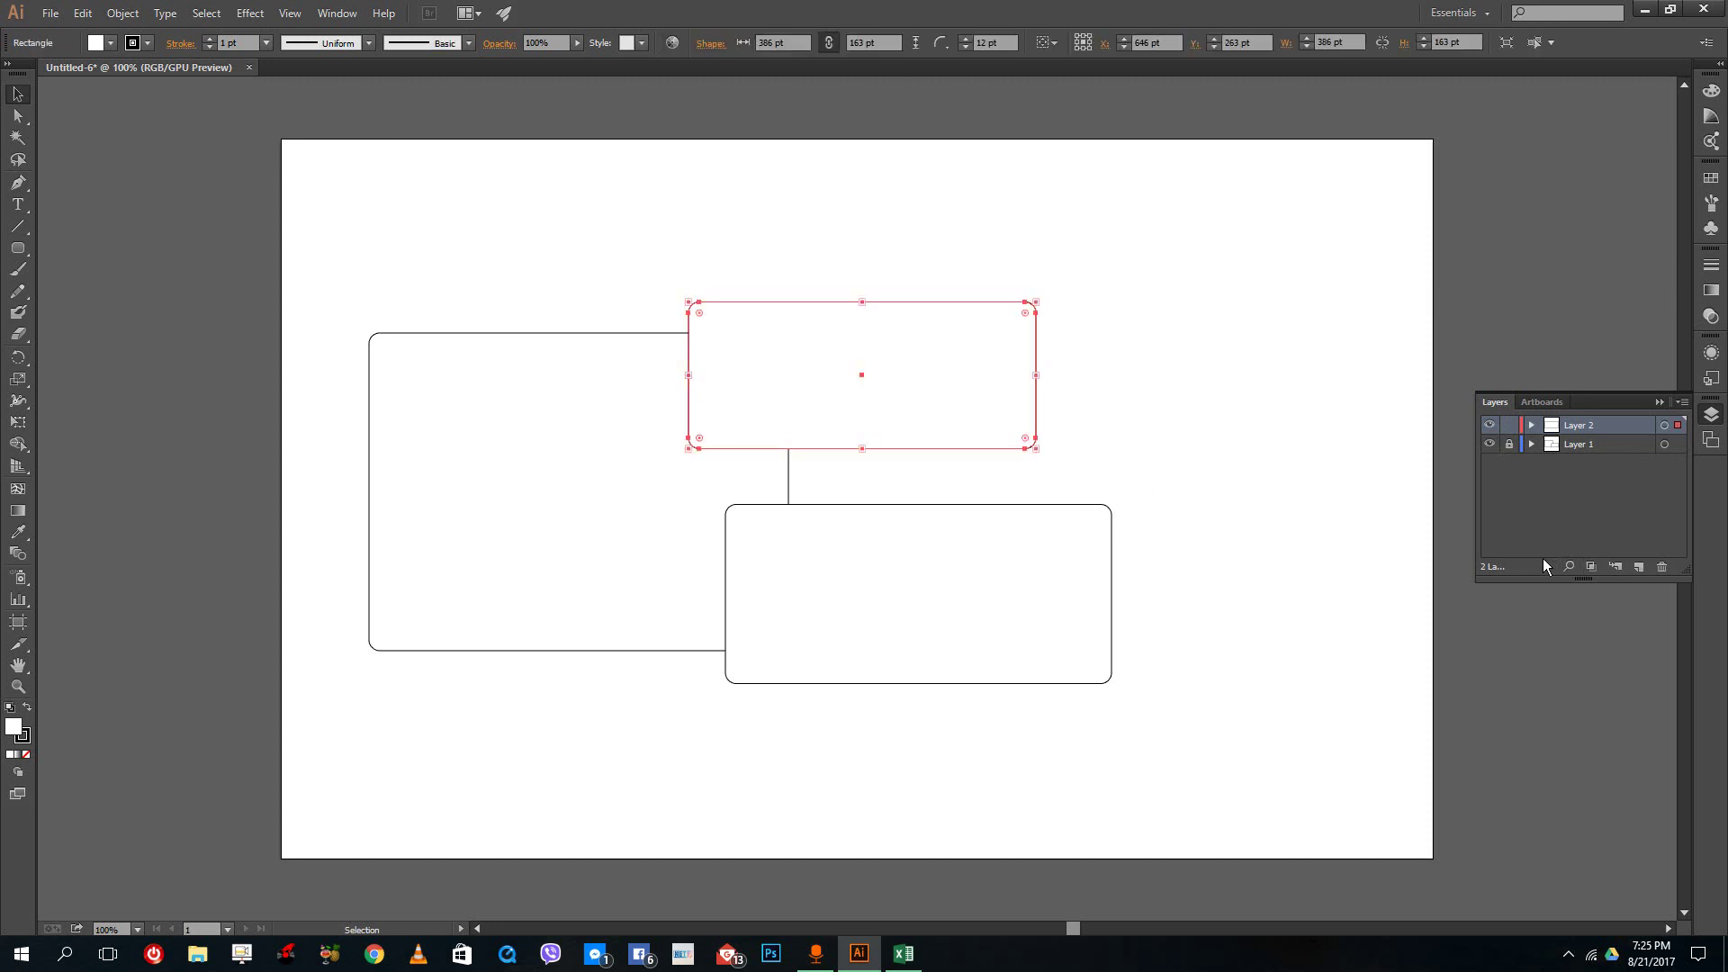
Step: Delete Layer 1 together with its artwork
{"action": "left_click", "coordinate": [1589, 441]}
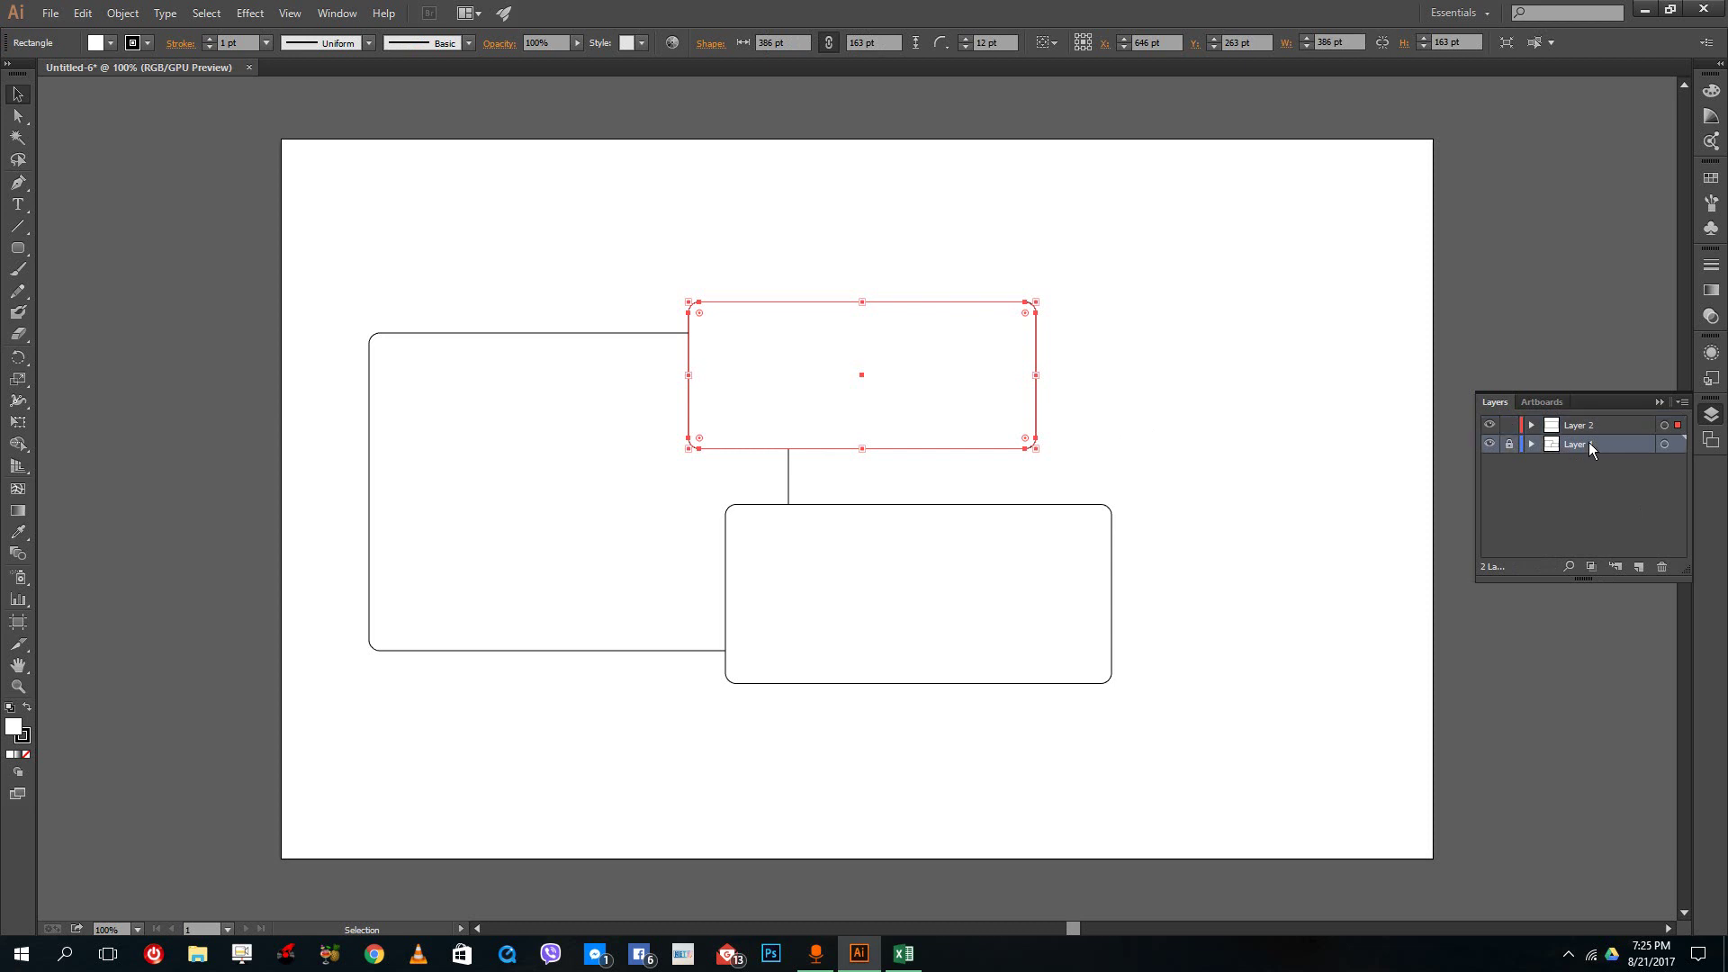
{"action": "left_click", "coordinate": [1661, 572]}
{"action": "left_click", "coordinate": [910, 502]}
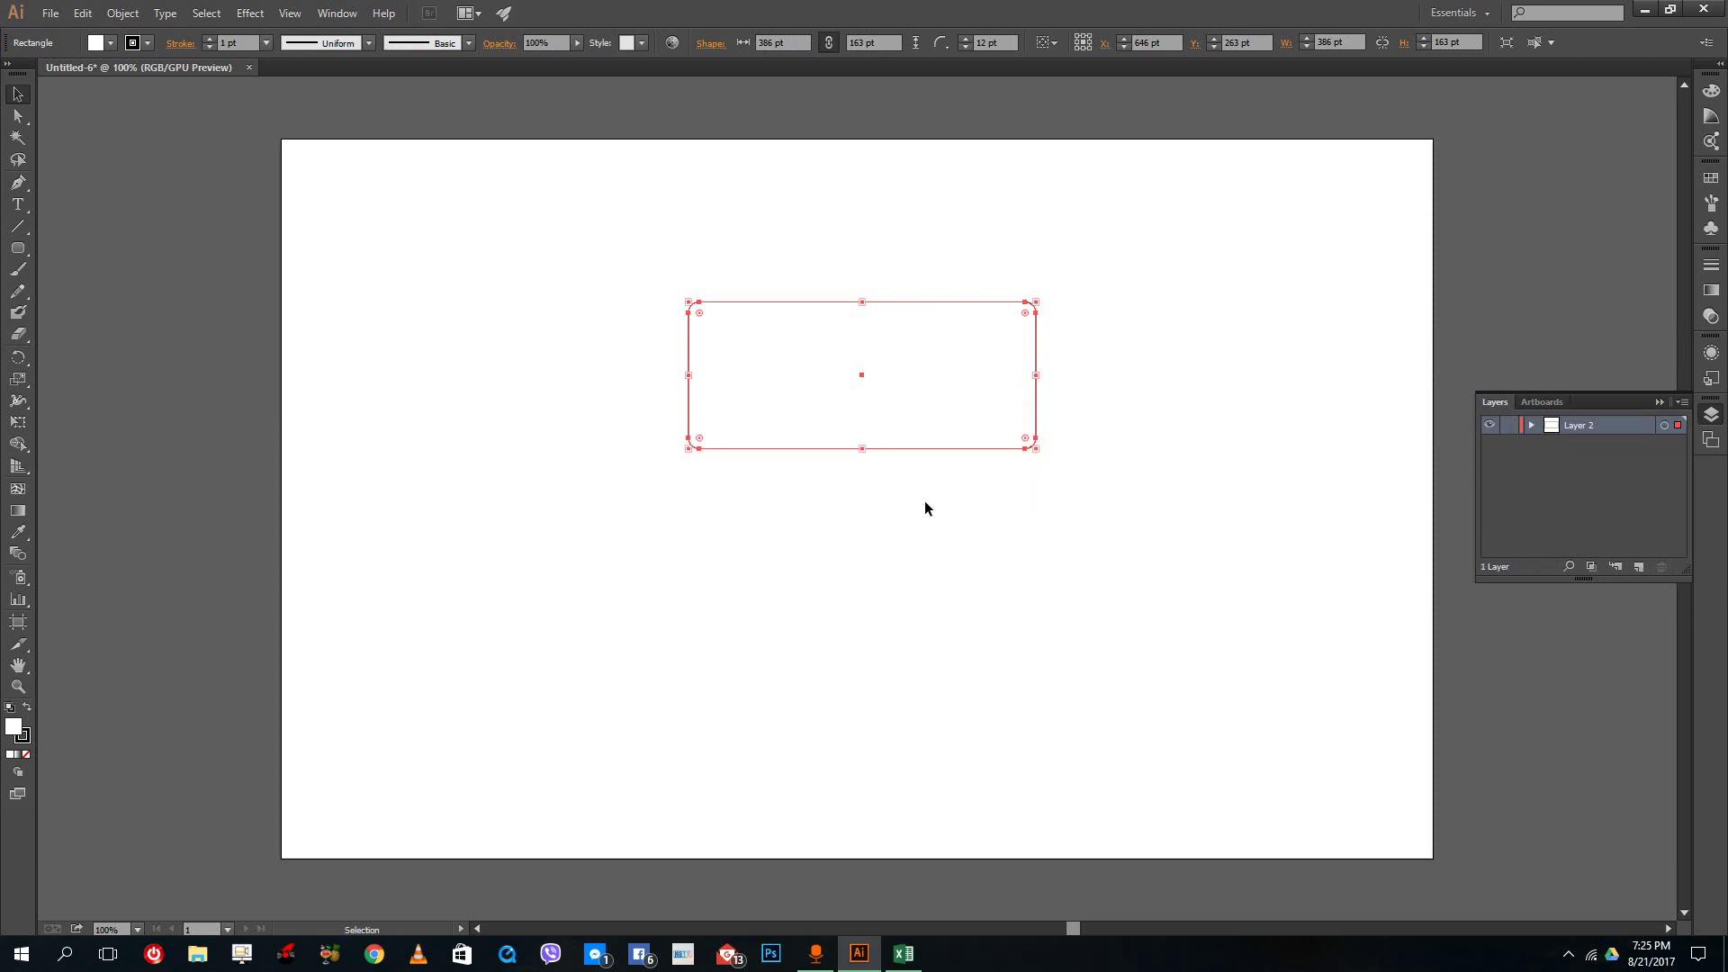
Step: Delete the remaining Layer 2 rectangle
{"action": "left_click", "coordinate": [1165, 547]}
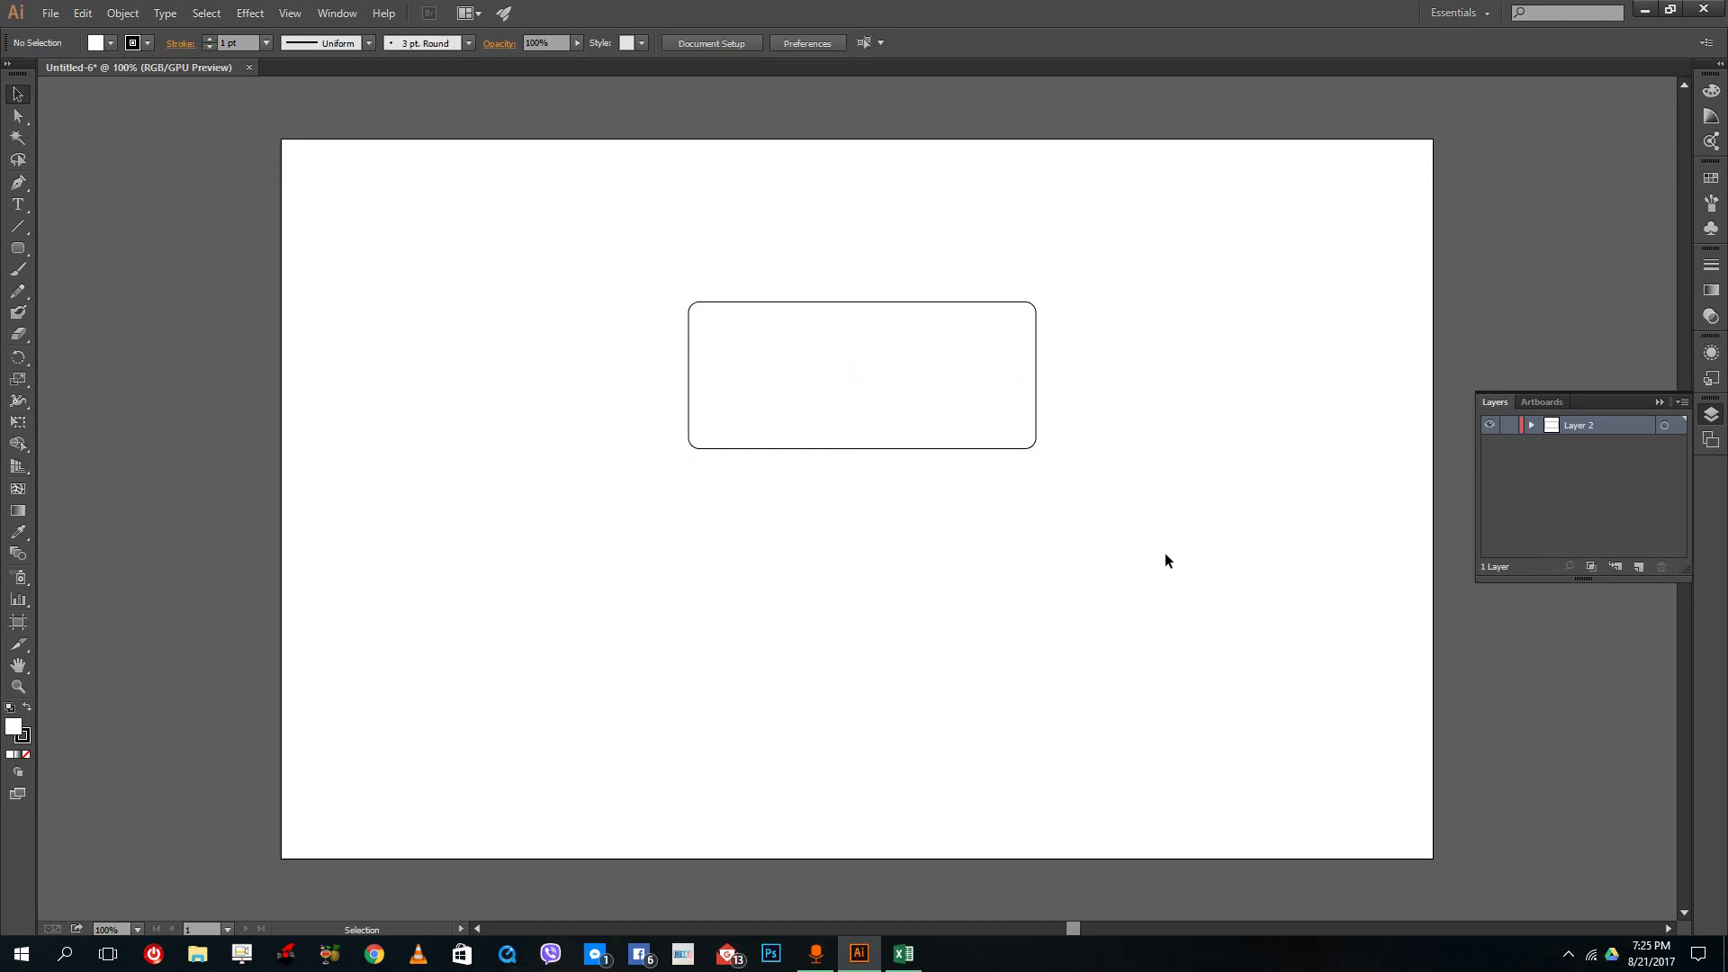
{"action": "left_click", "coordinate": [946, 365]}
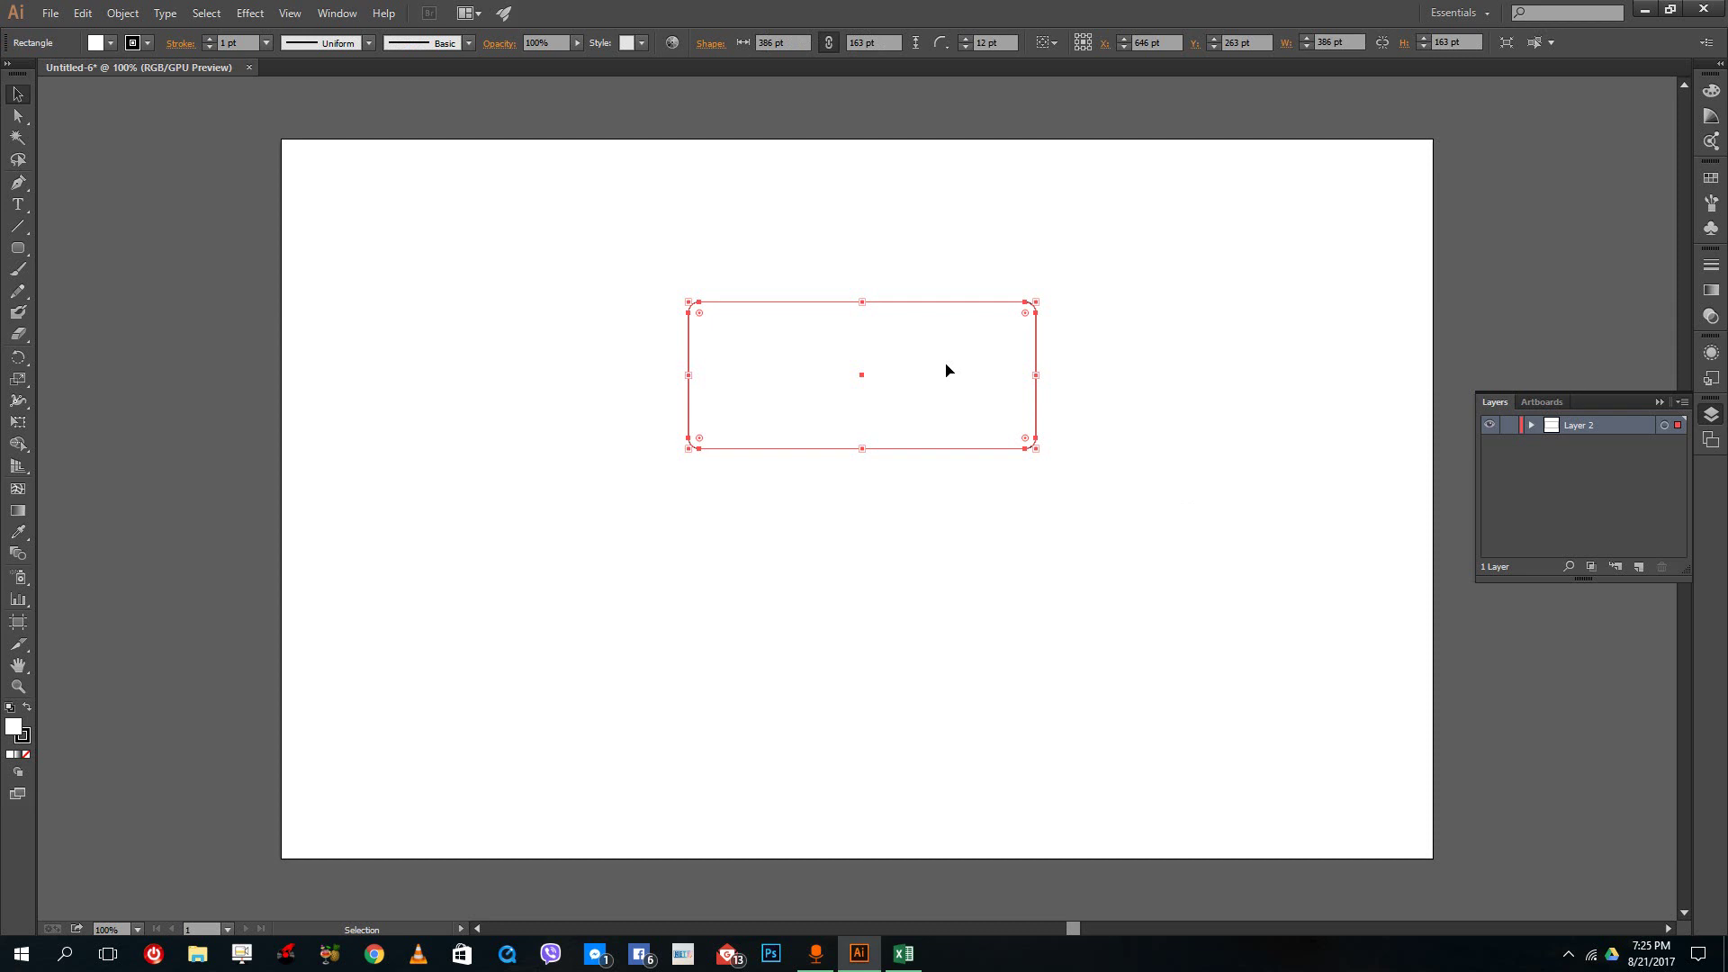
{"action": "key", "text": "Delete"}
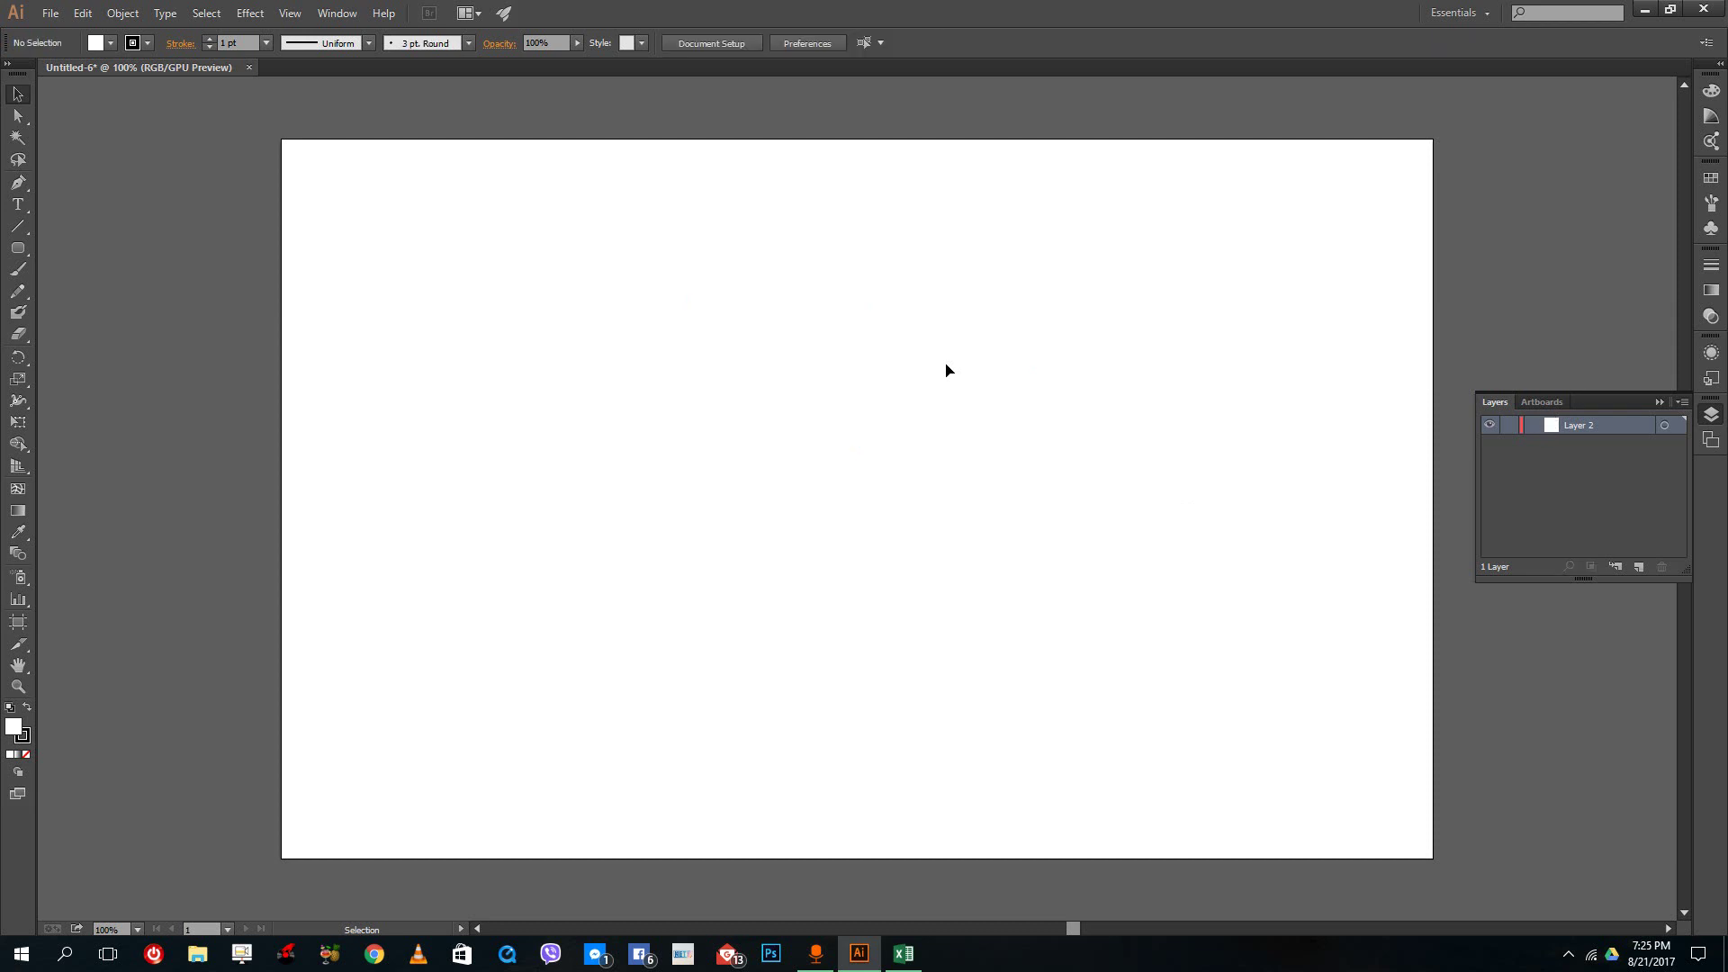